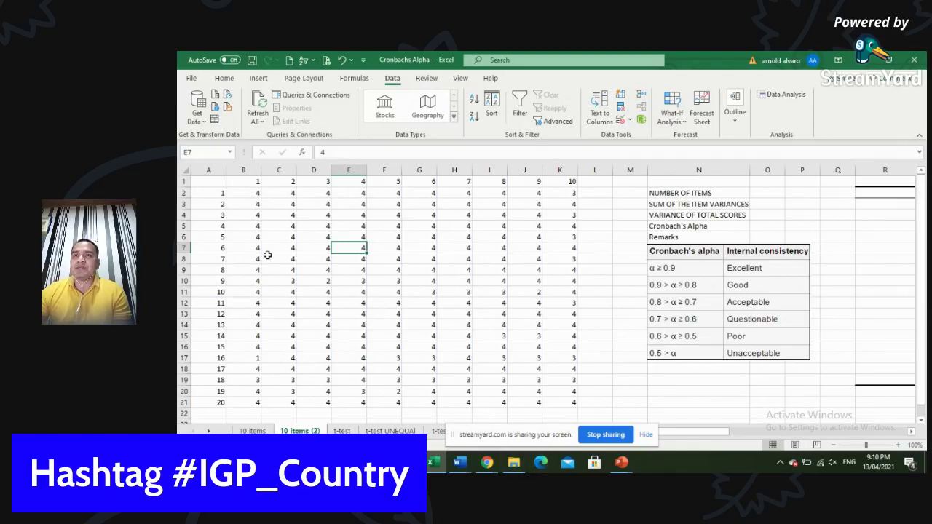
Examine the respondents' scores for the first two items in columns B and C.
key("Left")
key("Left")
key("Left")
key("Up")
key("Up")
key("Up")
key("Up")
key("Up")
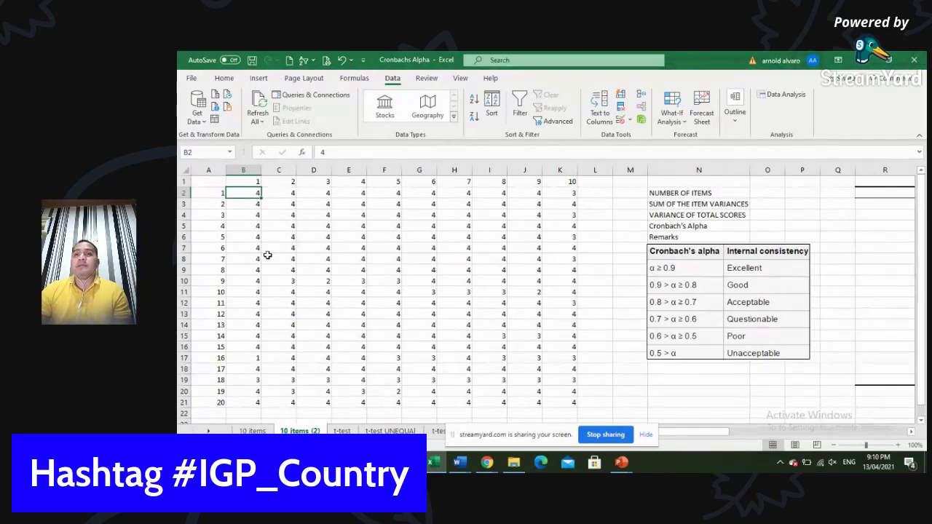
key("Down")
key("Down")
key("Down")
key("Down")
key("Down")
key("Down")
key("Down")
key("Down")
key("Down")
key("Down")
key("Down")
key("Down")
key("Down")
key("Down")
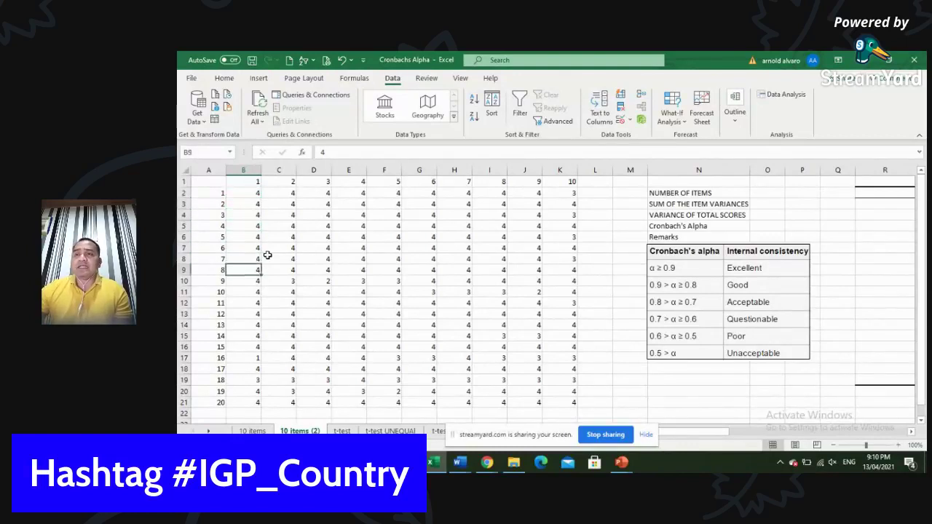
key("Down")
key("Down")
key("Down")
key("Down")
key("Up")
key("Up")
key("Up")
key("Up")
key("Up")
key("Up")
key("Up")
key("Up")
key("Up")
key("Up")
key("Up")
key("Up")
key("Up")
key("Up")
key("Up")
key("Up")
key("Up")
key("Up")
key("Up")
key("Down")
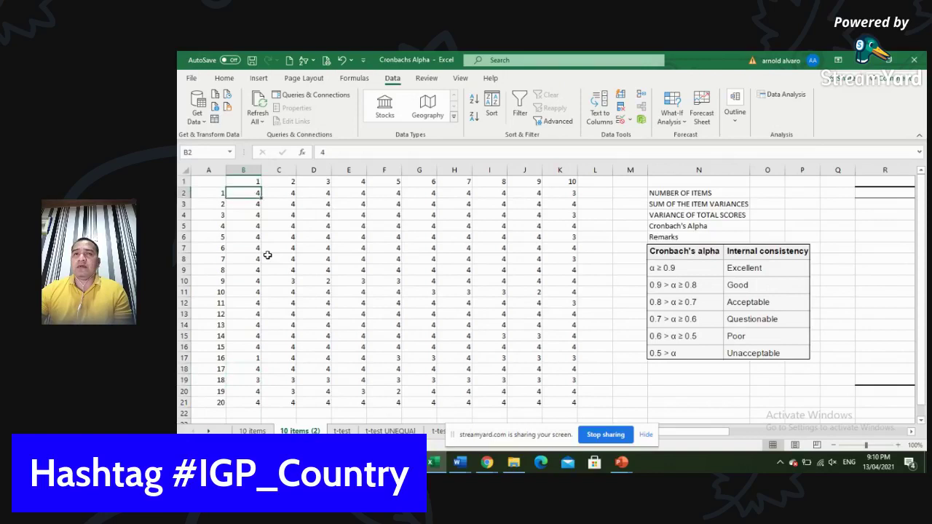
key("Right")
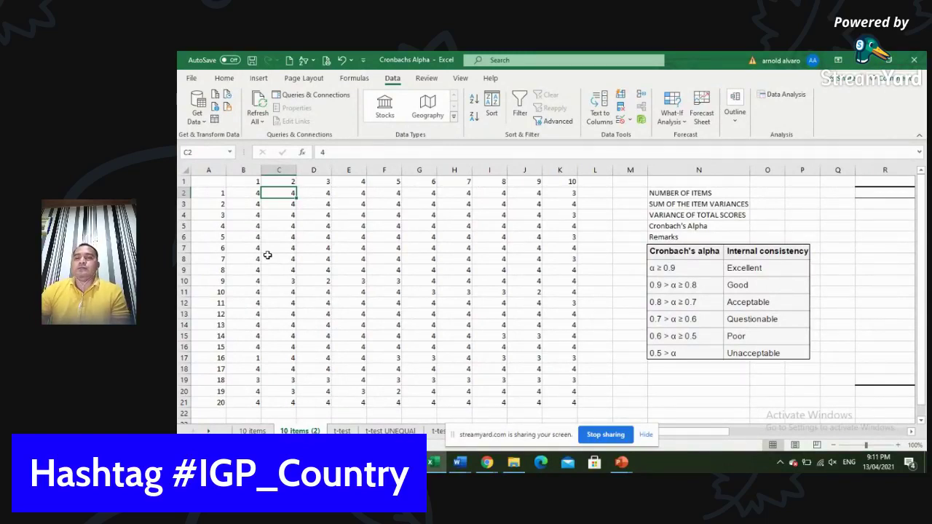
key("Down")
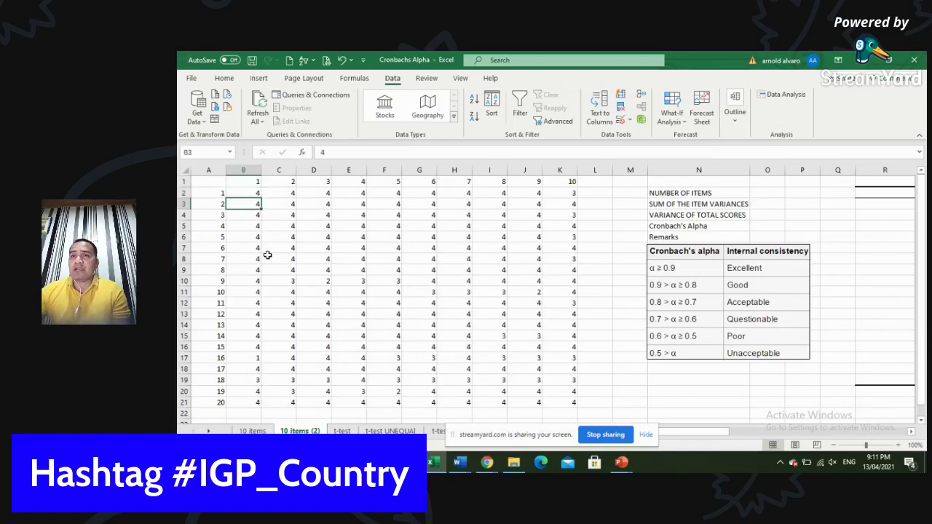
key("Down")
key("Down")
key("Down")
key("Down")
key("Down")
key("Down")
key("Down")
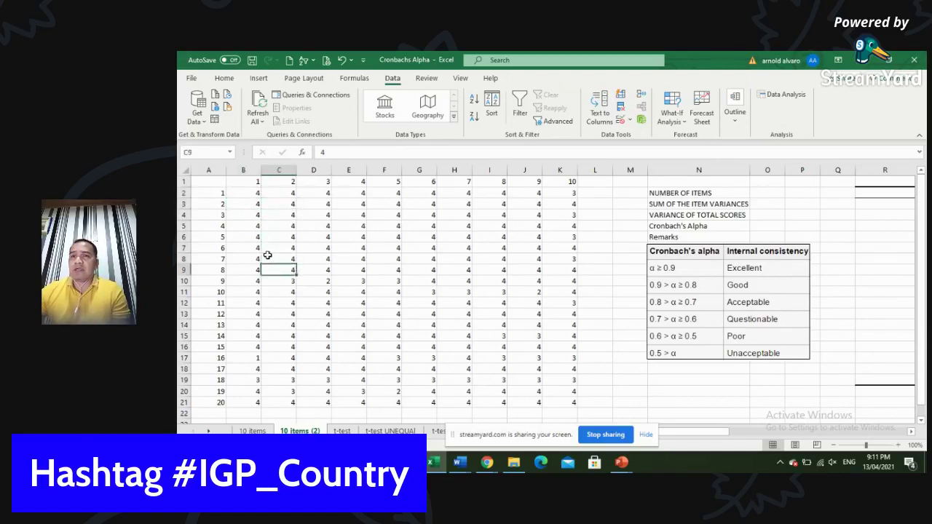
Calculate the population variance of the item 1 scores in B22 with =VAR.P(B2:B21).
key("Left")
key("Down")
key("Down")
key("Down")
key("Down")
key("Down")
key("Down")
key("Down")
key("Down")
key("Down")
key("Down")
key("Down")
key("Down")
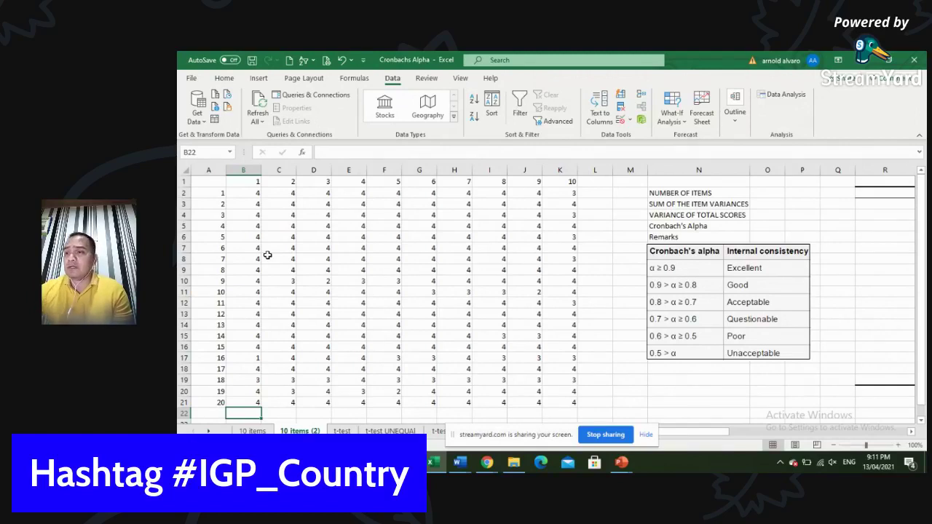
type("=")
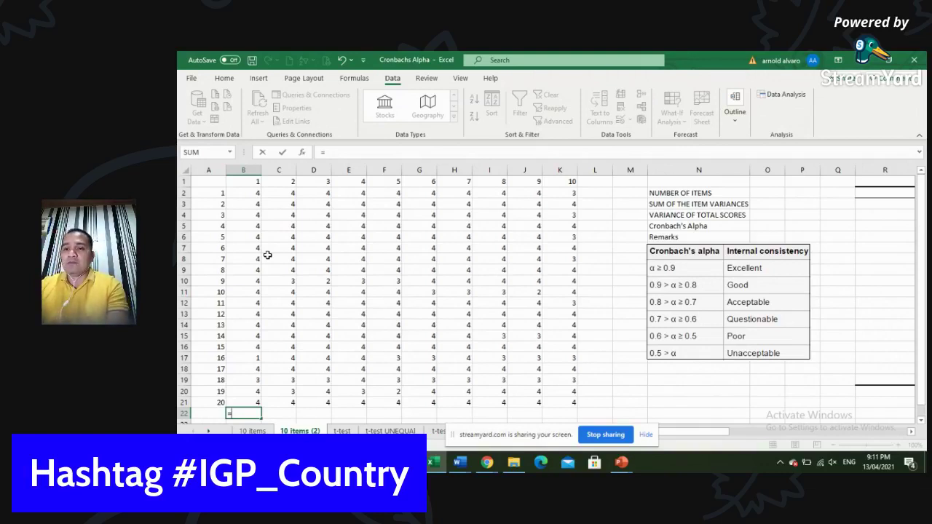
type("va")
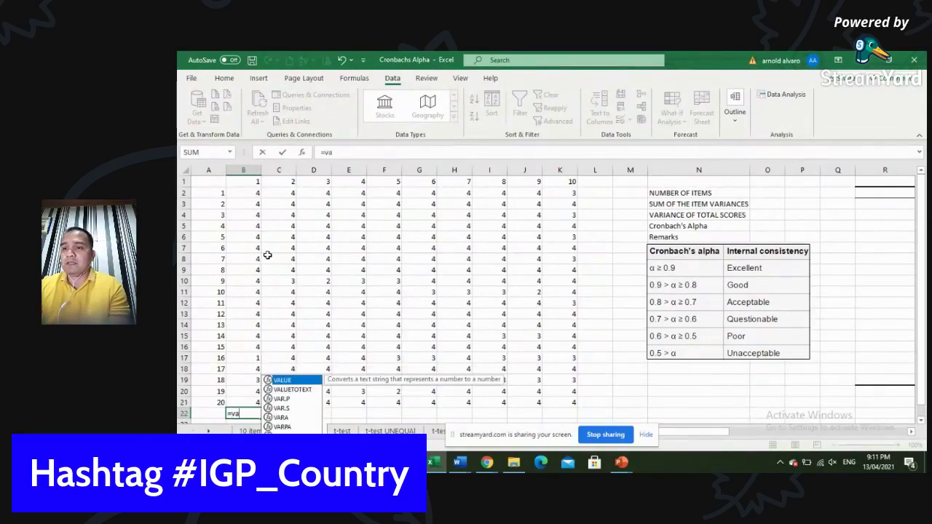
type("r.p")
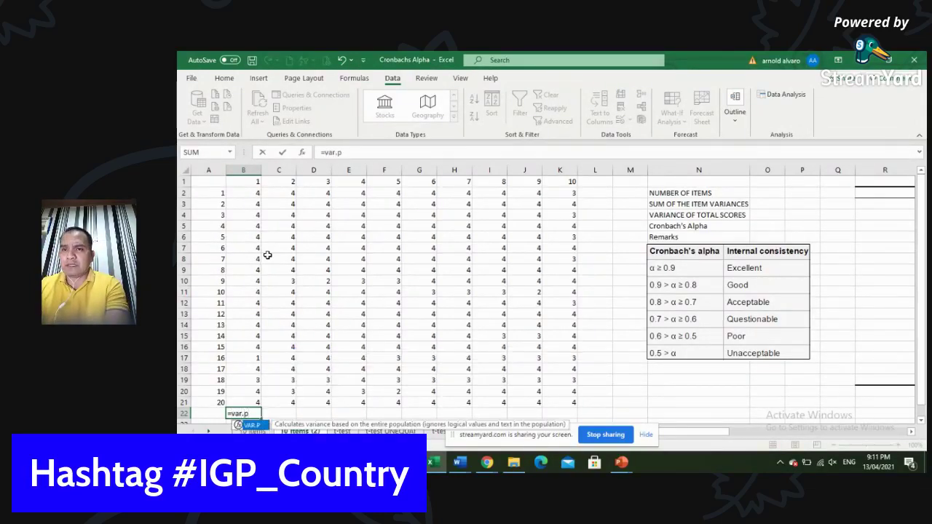
type("(")
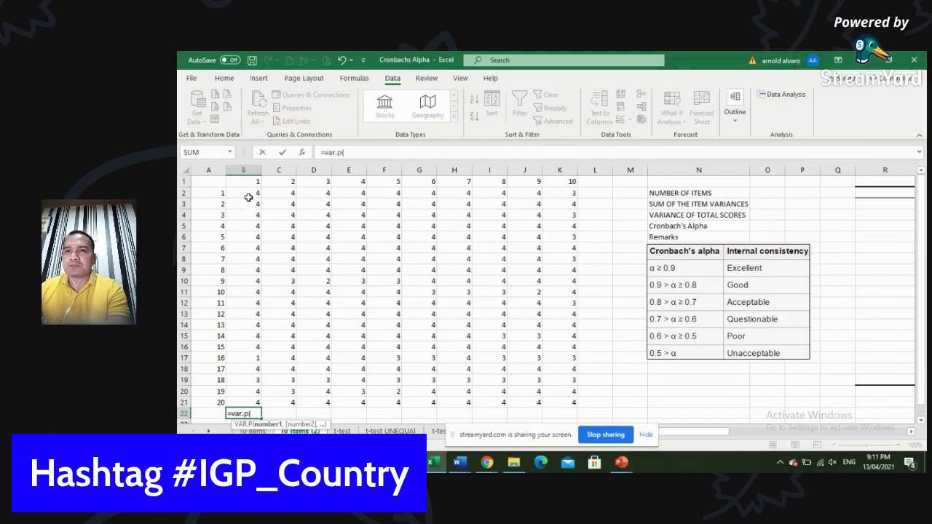
left_click_drag(250, 194, 249, 401)
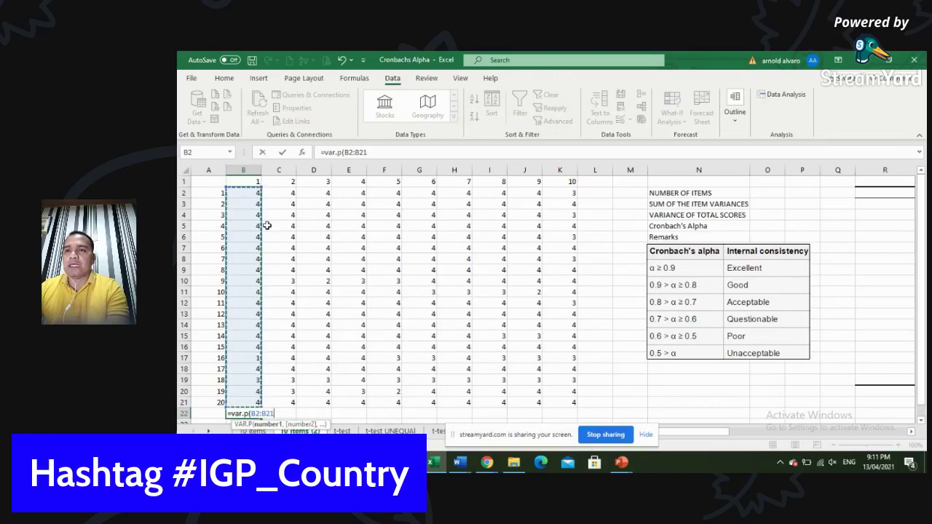
type(")")
key("Return")
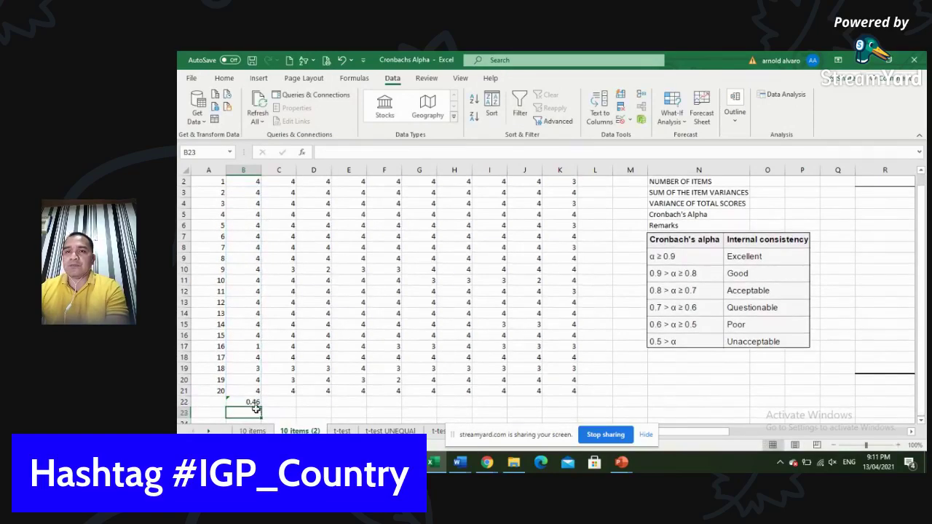
Copy the variance formula from B22 across to K22 so that all ten items are covered.
left_click(251, 401)
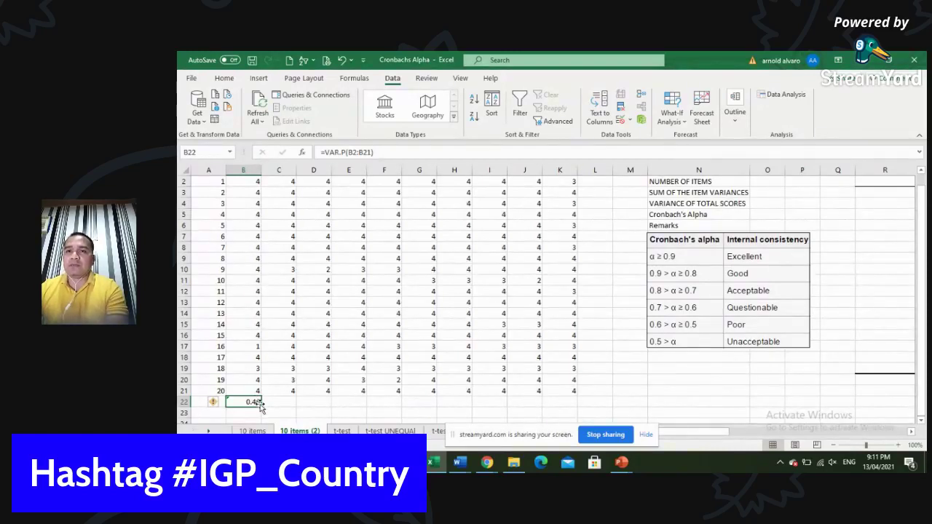
left_click_drag(260, 405, 573, 407)
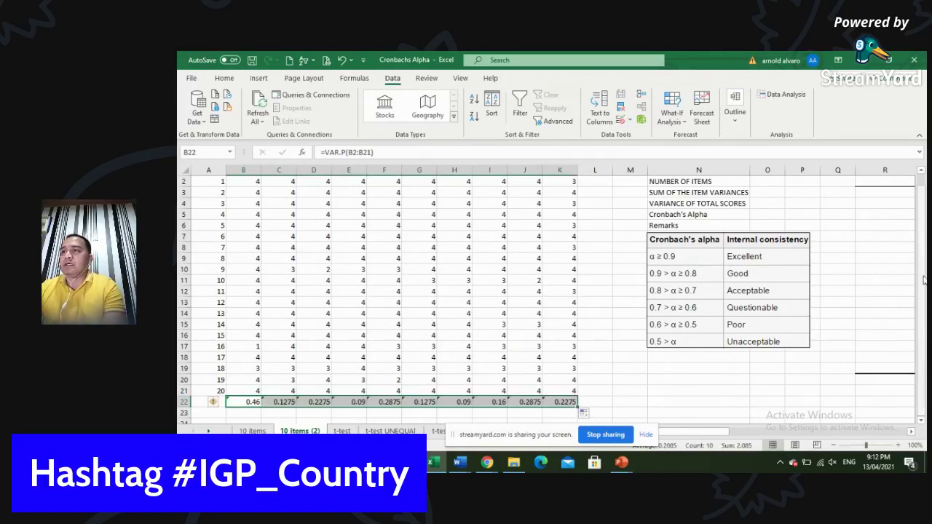
scroll(919, 203, "up", 1)
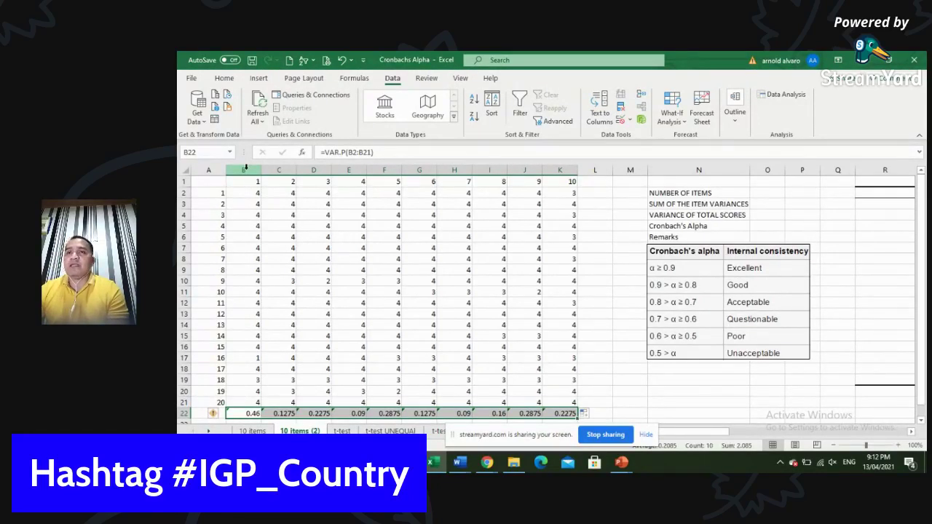
Look over the respondent numbers in column A and the item variances in row 22.
left_click(211, 195)
key("Down")
key("Down")
key("Down")
key("Down")
key("Up")
key("Up")
key("Up")
key("Up")
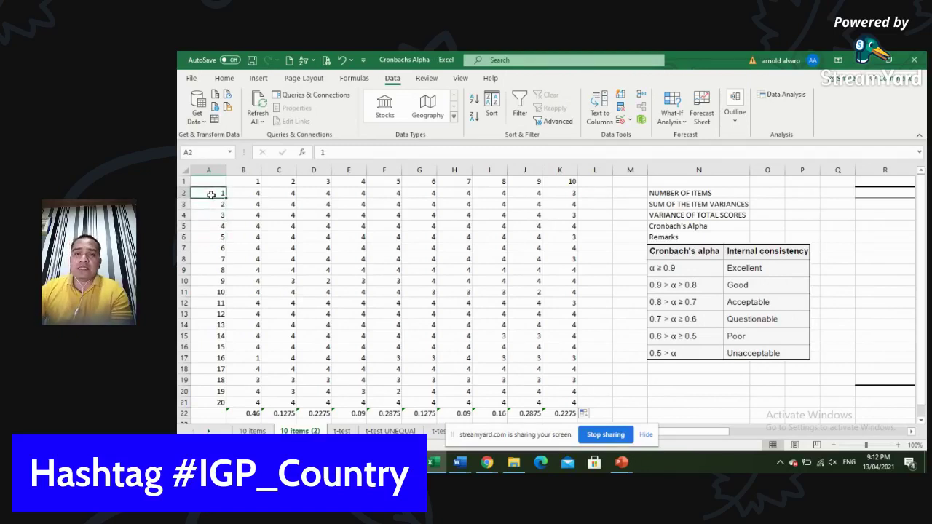
key("Down")
key("Down")
key("Down")
key("Down")
key("Down")
key("Down")
key("Down")
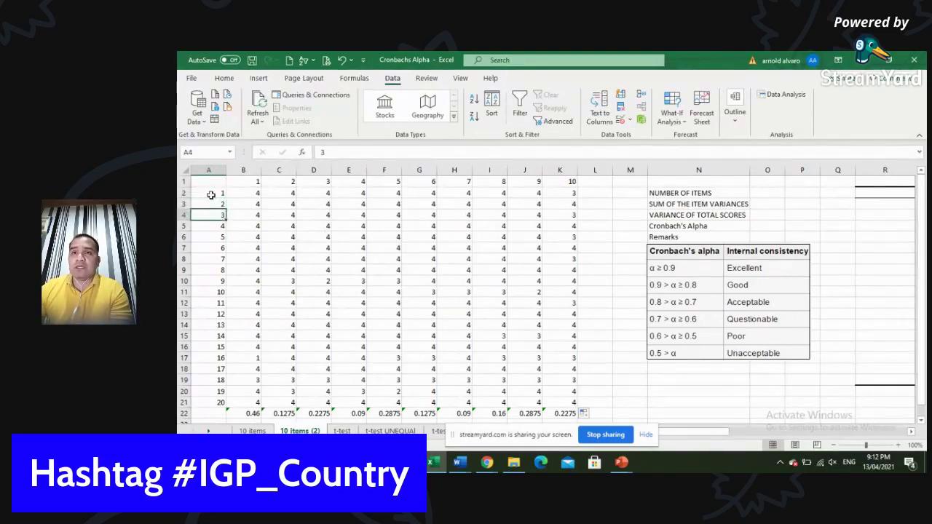
key("Down")
key("Down")
key("Down")
key("Down")
key("Down")
key("Down")
key("Down")
key("Down")
key("Down")
key("Down")
key("Down")
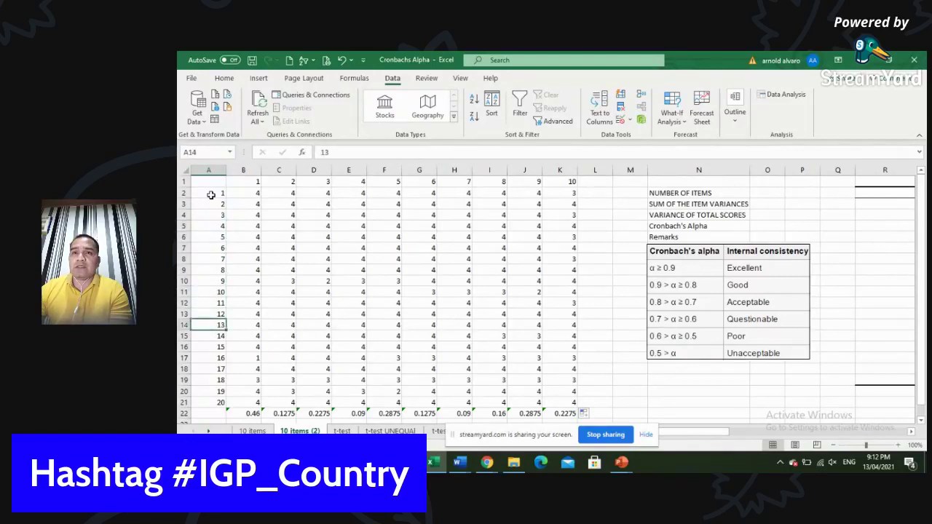
key("Down")
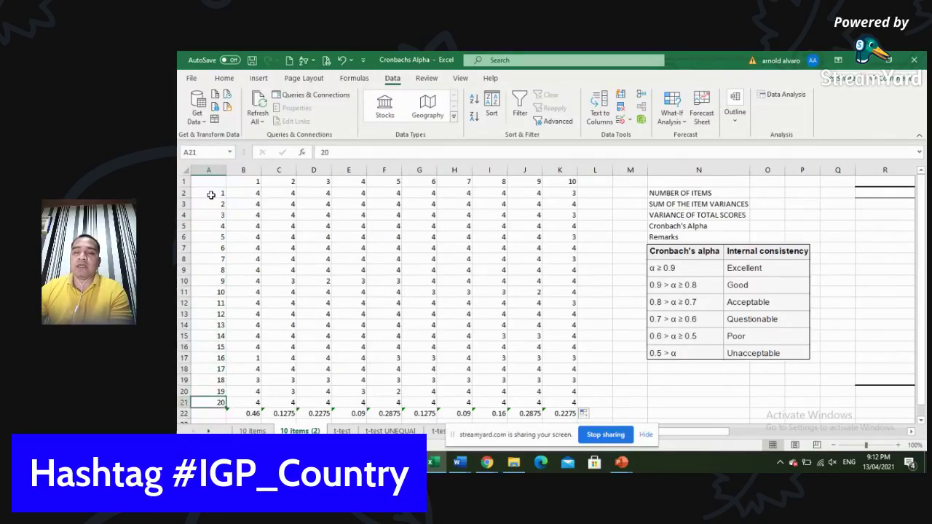
key("Up")
key("Up")
key("Up")
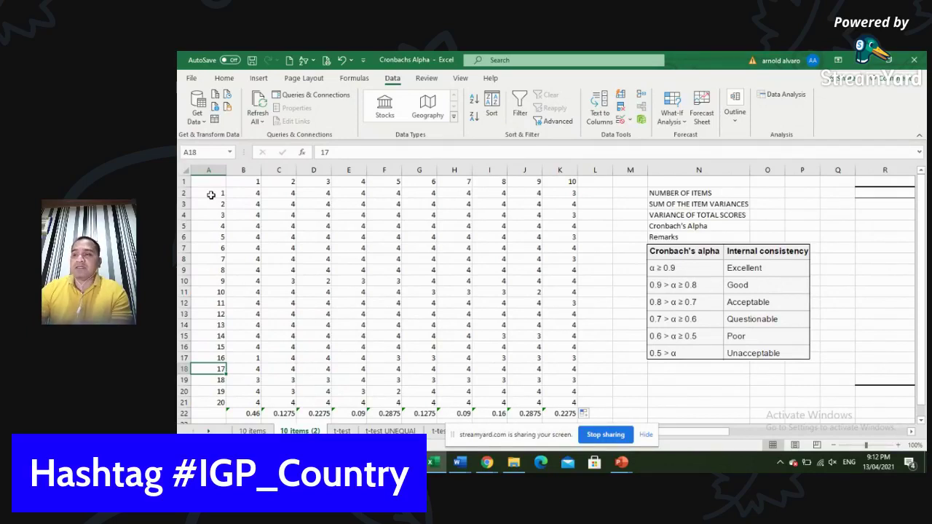
key("Right")
key("Right")
key("Right")
key("Down")
key("Down")
key("Down")
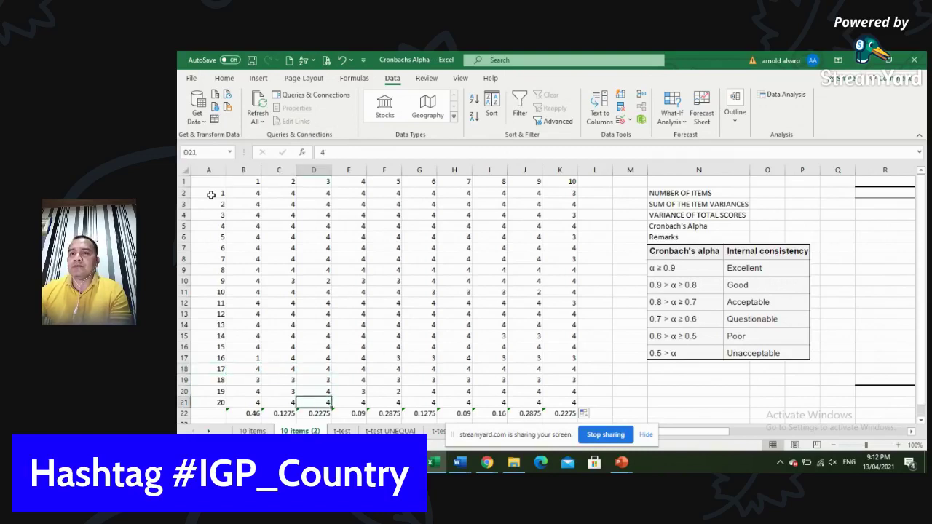
key("Down")
key("Left")
key("Left")
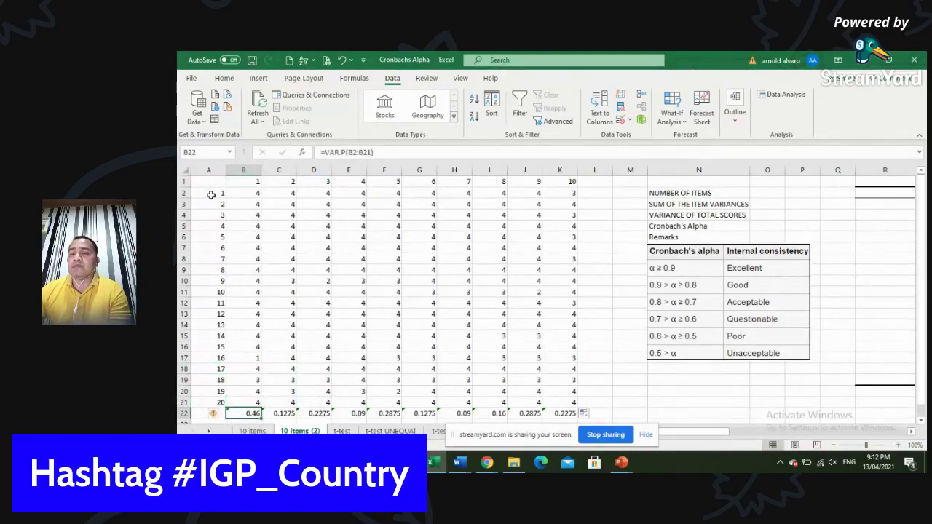
Total each respondent's ten item scores in L2:L21 by entering =SUM(B2:K2) in L2 and filling it down.
key("Up")
key("Up")
key("Up")
key("Right")
key("Right")
key("Right")
key("Right")
key("Right")
key("Right")
key("Right")
key("Right")
key("Right")
key("Right")
key("Right")
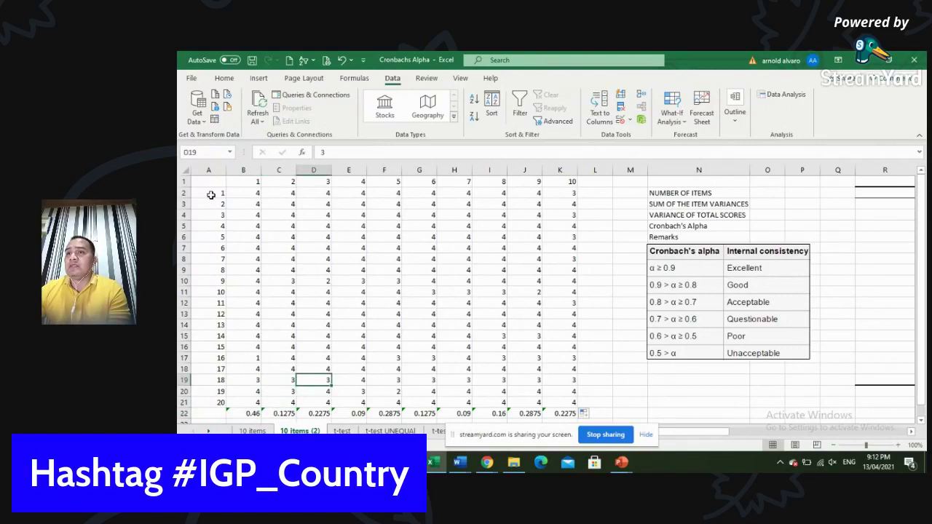
key("Left")
key("Up")
key("Up")
key("Up")
key("Up")
key("Up")
key("Up")
key("Up")
key("Up")
key("Up")
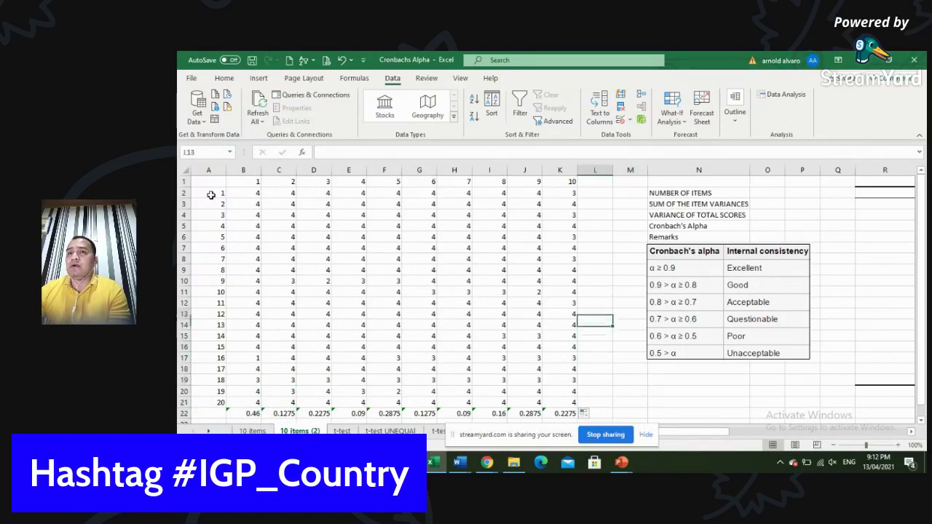
key("Up")
key("Up")
key("Up")
key("Up")
key("Up")
key("Up")
key("Up")
key("Up")
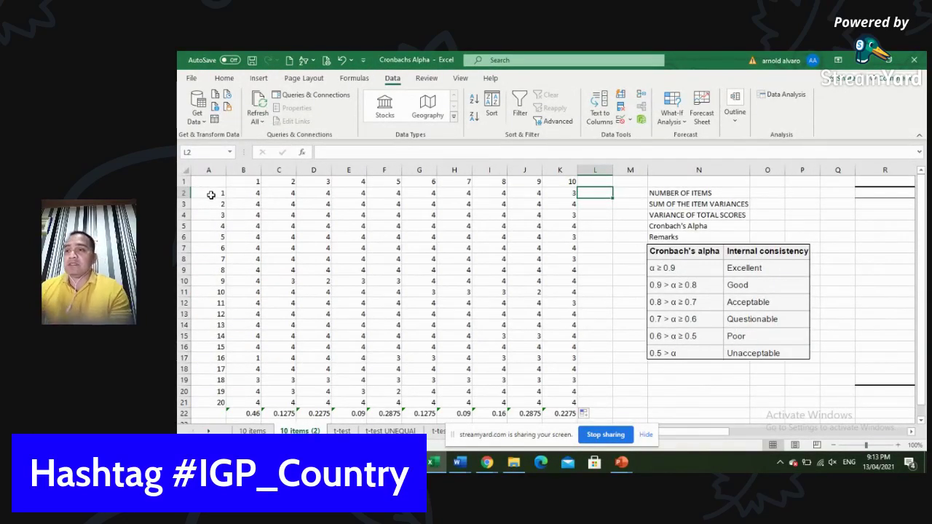
type("=")
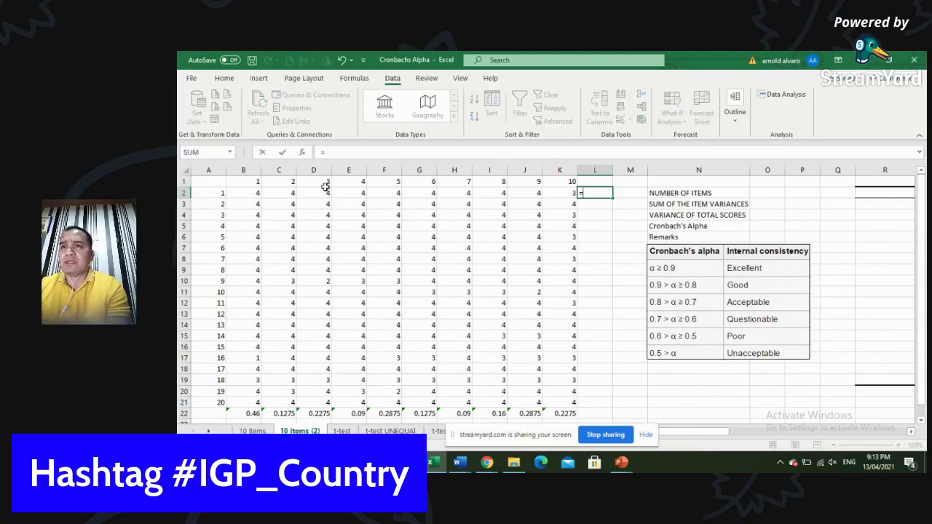
type("sum(")
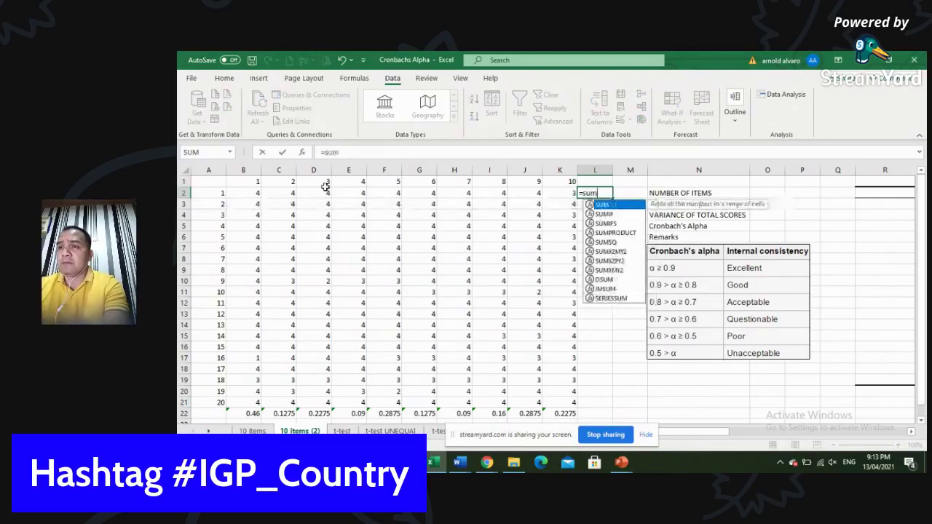
left_click(249, 192)
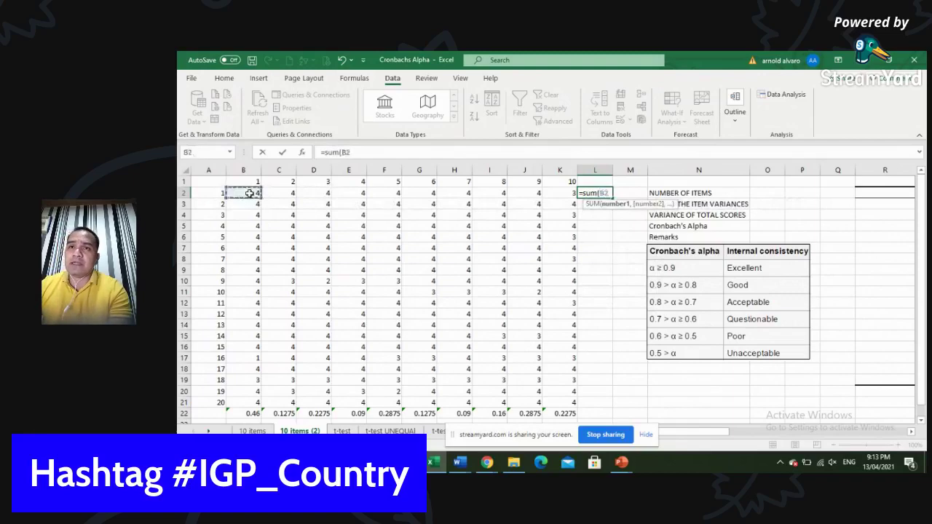
left_click_drag(250, 193, 559, 194)
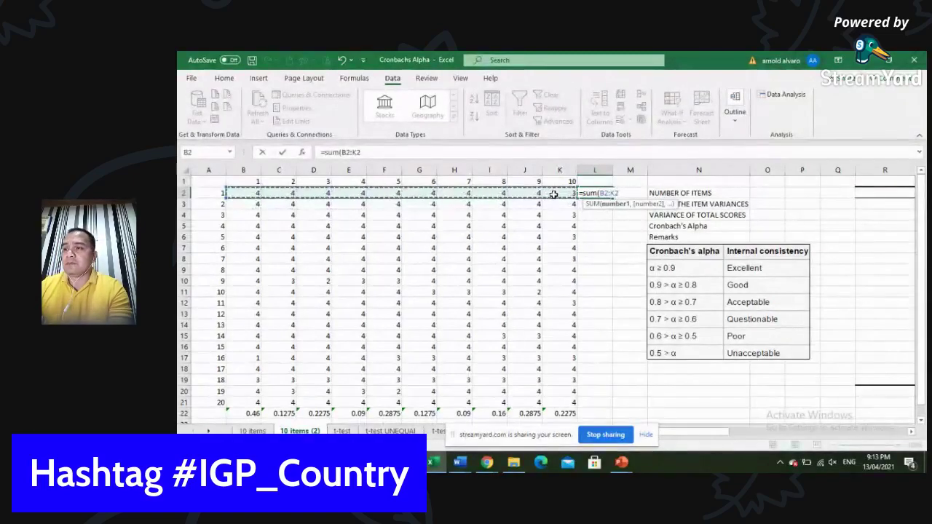
key("Return")
left_click(601, 193)
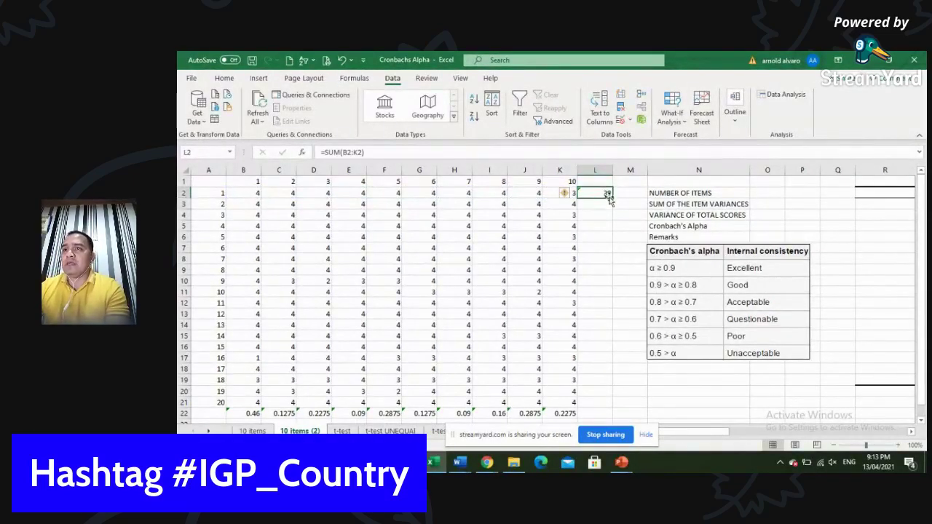
left_click_drag(611, 196, 587, 408)
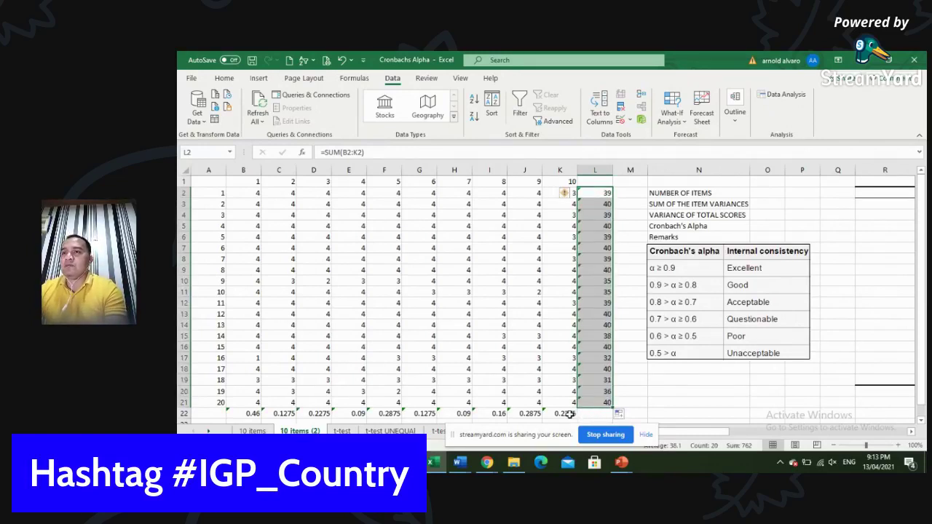
Extend the variance formula from K22 into L22 to calculate the variance of the total scores.
left_click(575, 413)
left_click_drag(579, 417, 610, 414)
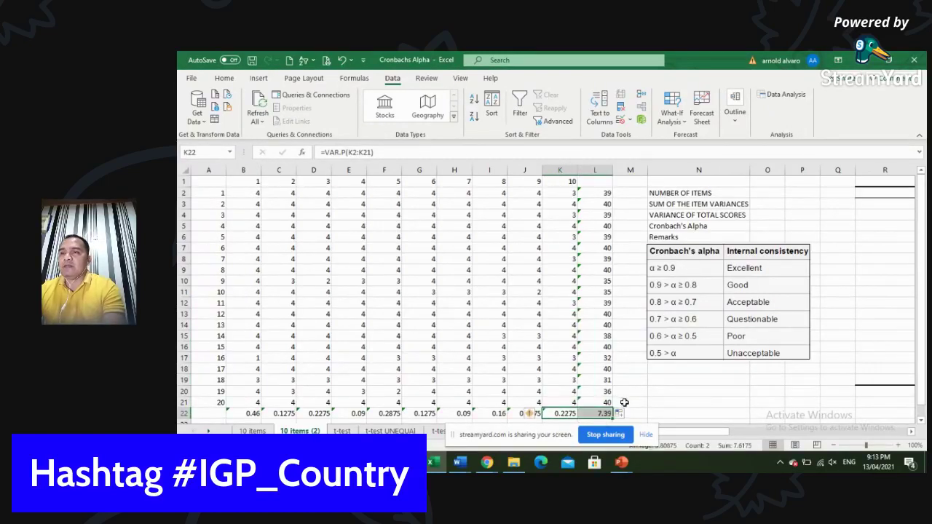
left_click(600, 413)
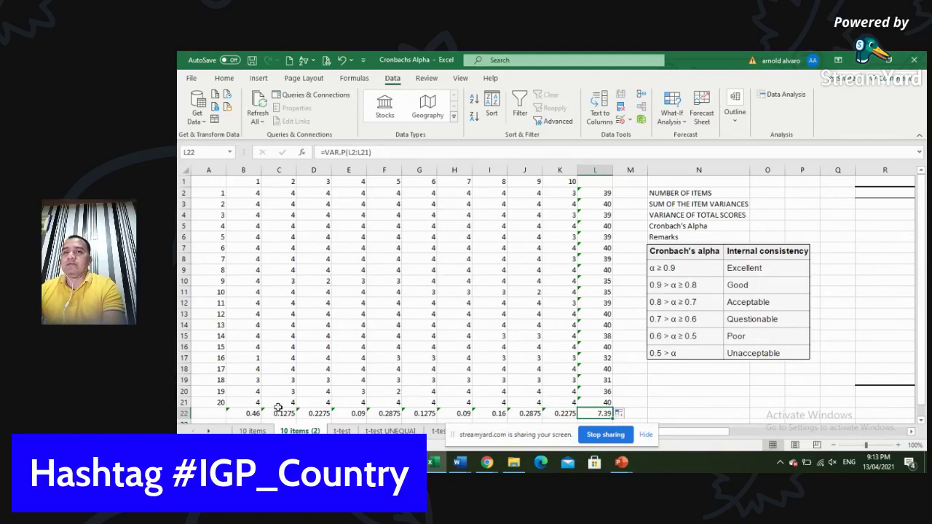
Count the questionnaire items in O2 with a COUNTA formula over B2:K2.
left_click(763, 192)
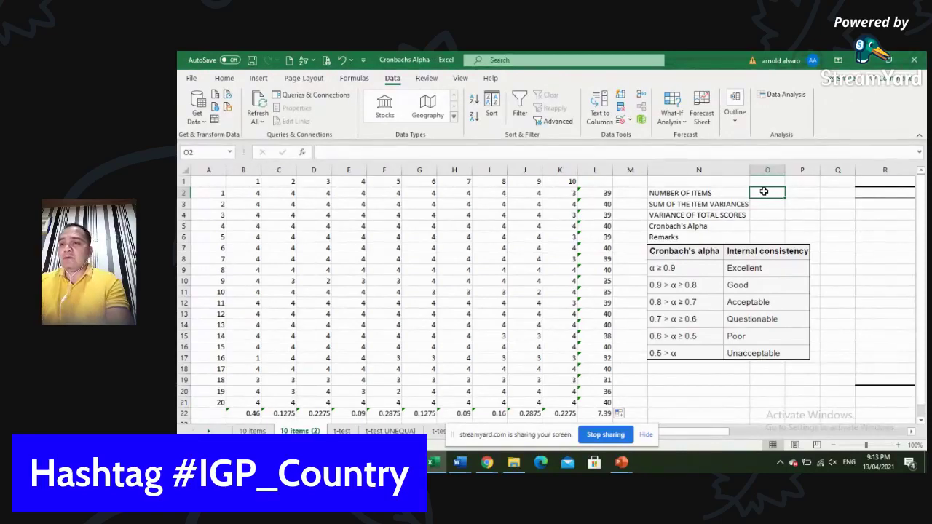
type("=")
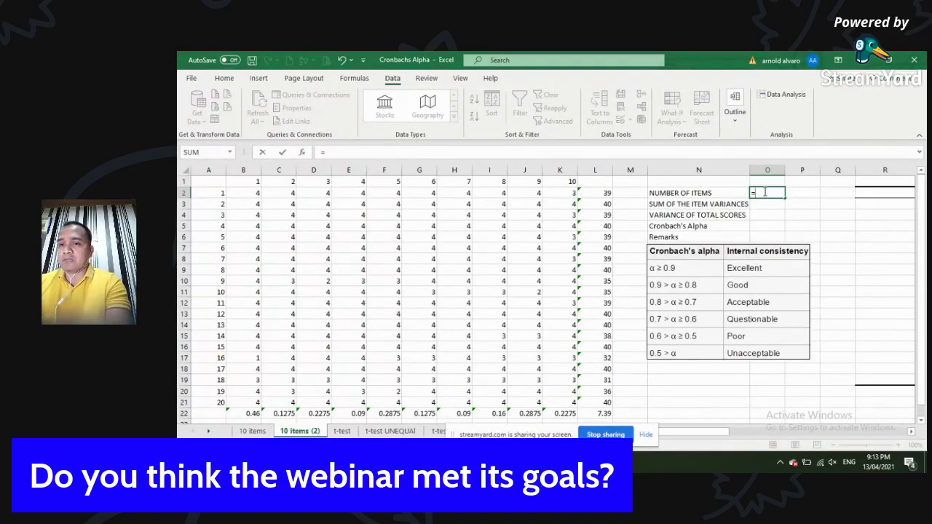
type("counta")
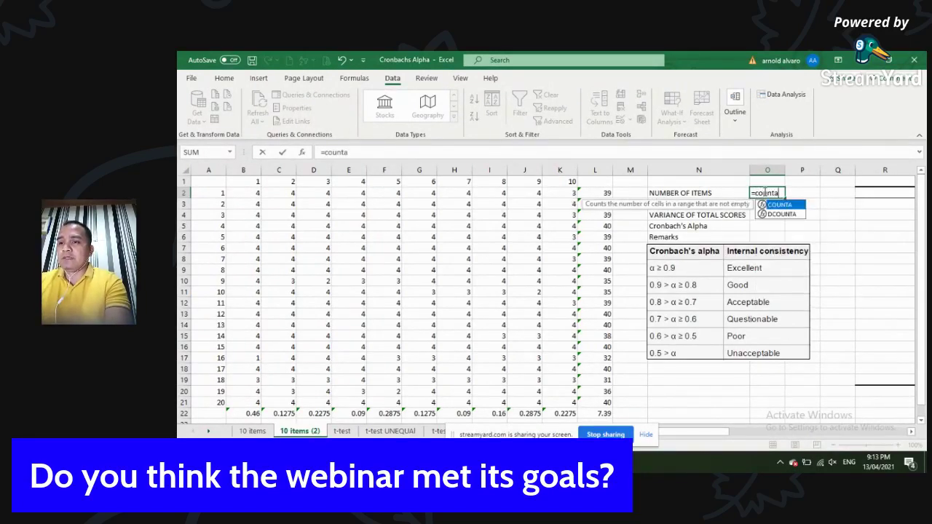
type("(")
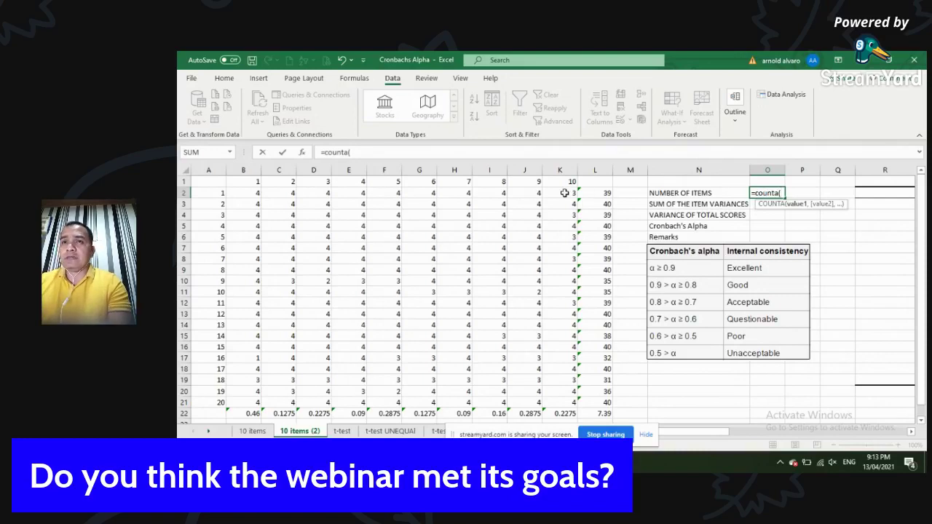
left_click_drag(252, 182, 566, 188)
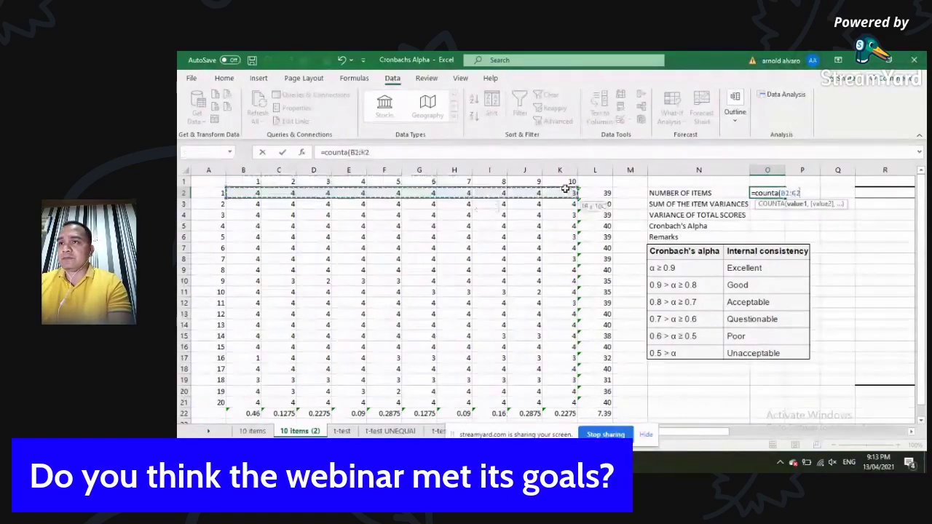
key("Return")
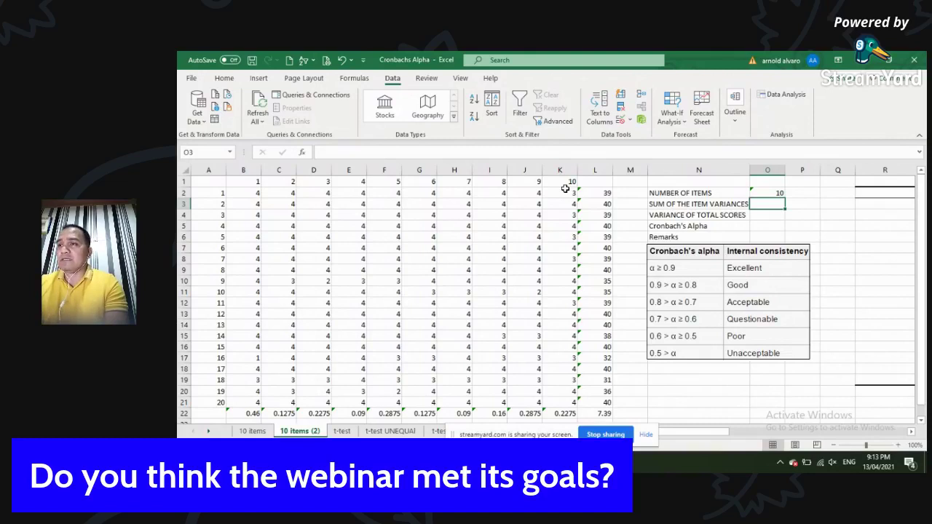
Add up the item variances in O3 by entering a SUM formula over B22:K22.
type("=")
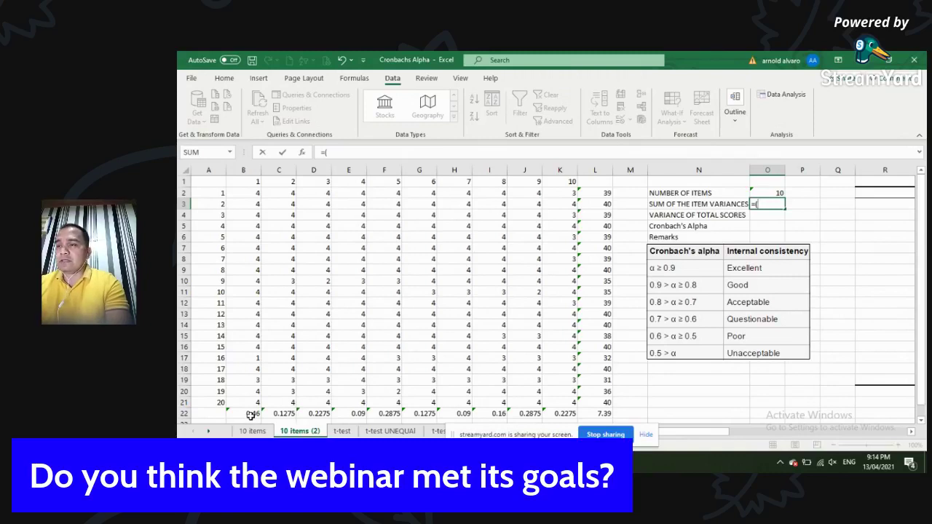
type("sum(")
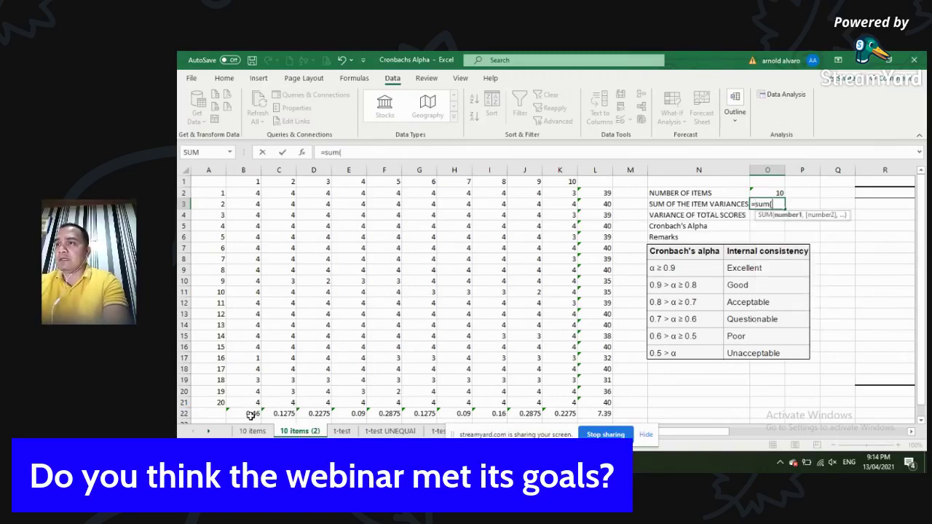
left_click_drag(251, 412, 564, 414)
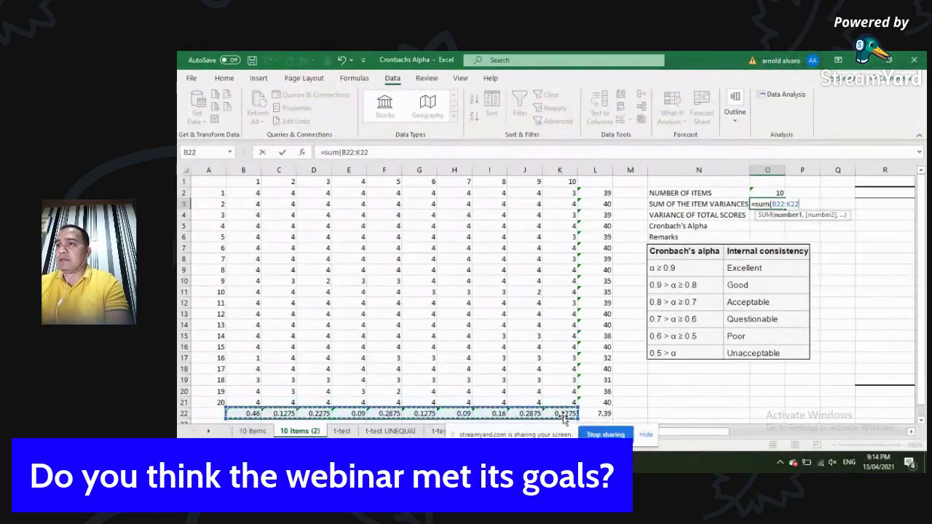
key("Return")
Calculate the variance of the total scores in O4 with VAR.P over L2:L21 and compare it with L22.
type("=")
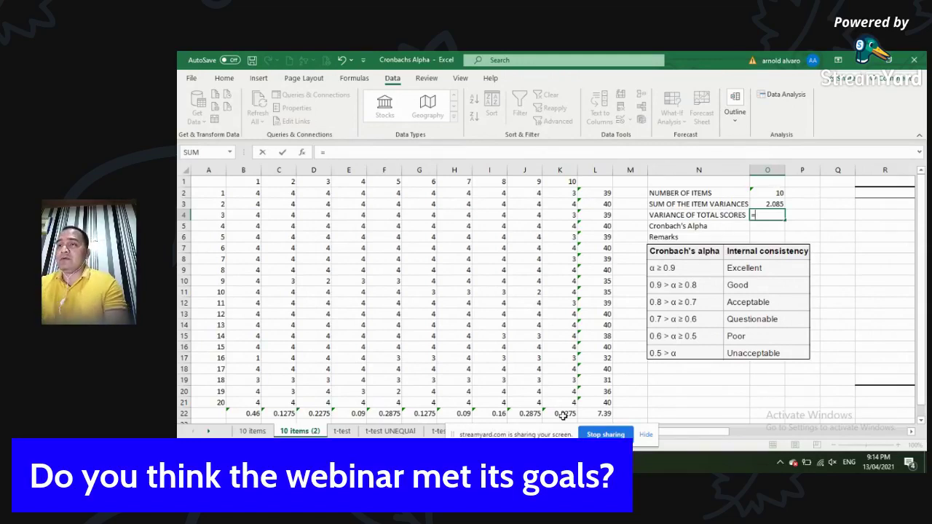
type("va")
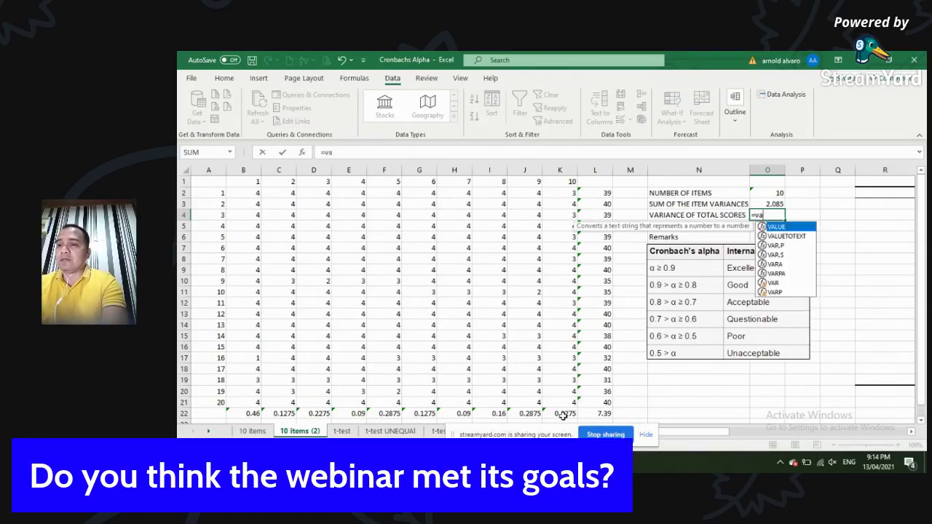
type("r.p(")
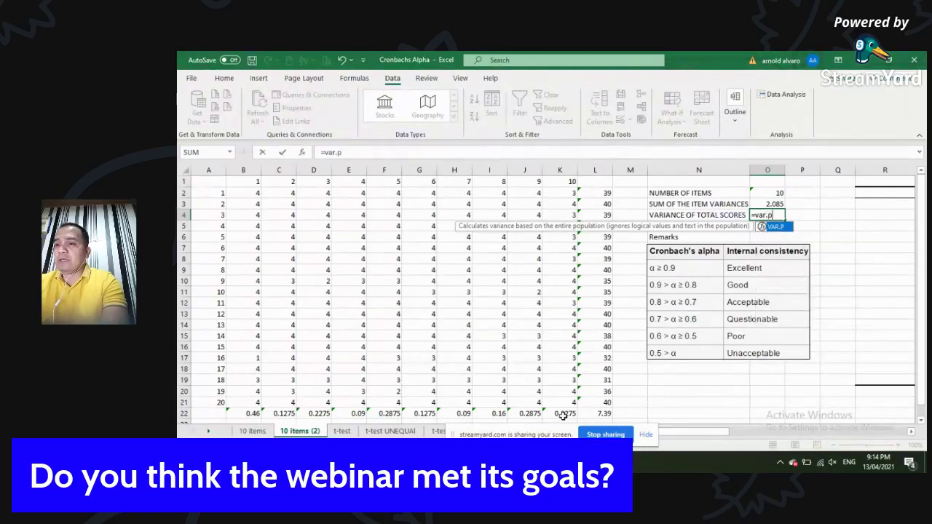
left_click(603, 193)
left_click_drag(602, 260, 603, 401)
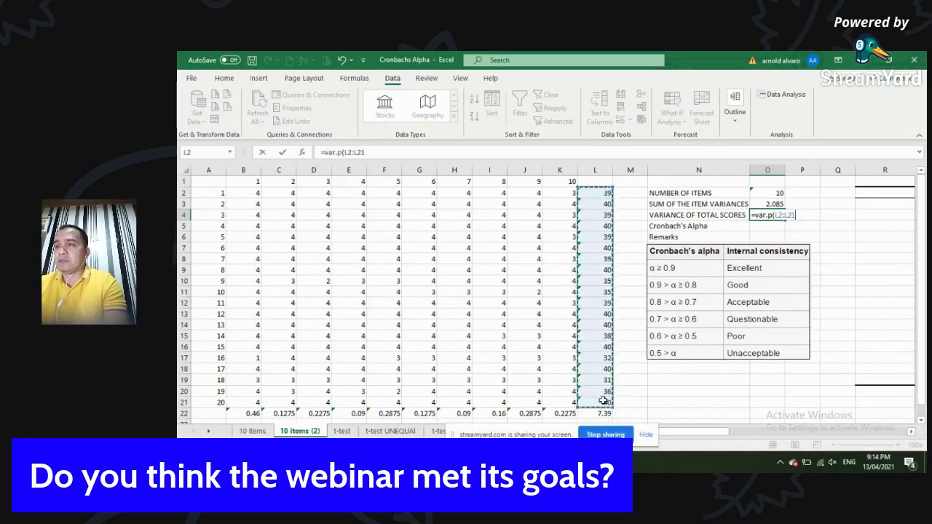
key("Return")
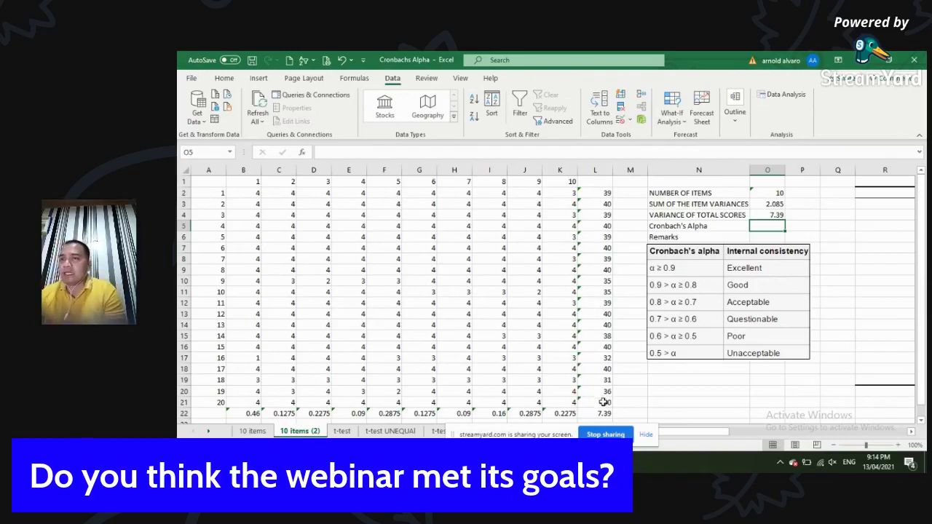
left_click(603, 412)
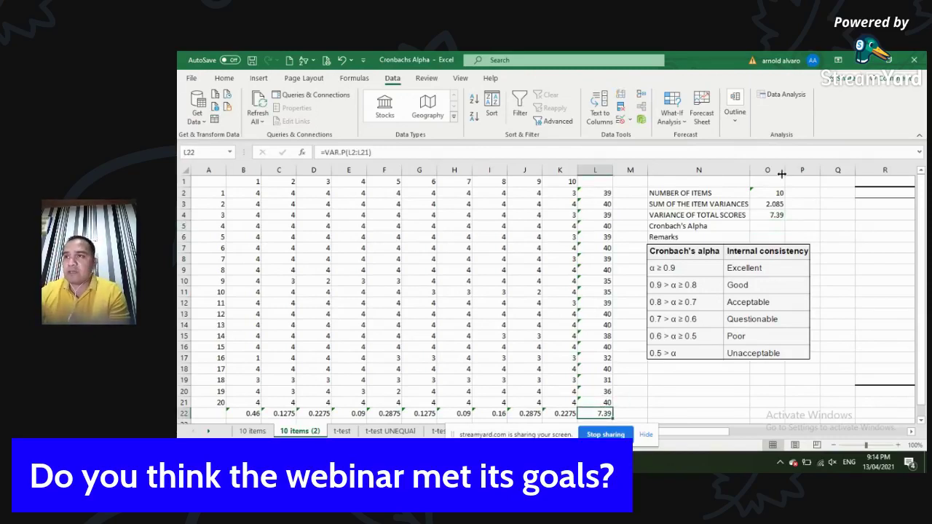
left_click(771, 214)
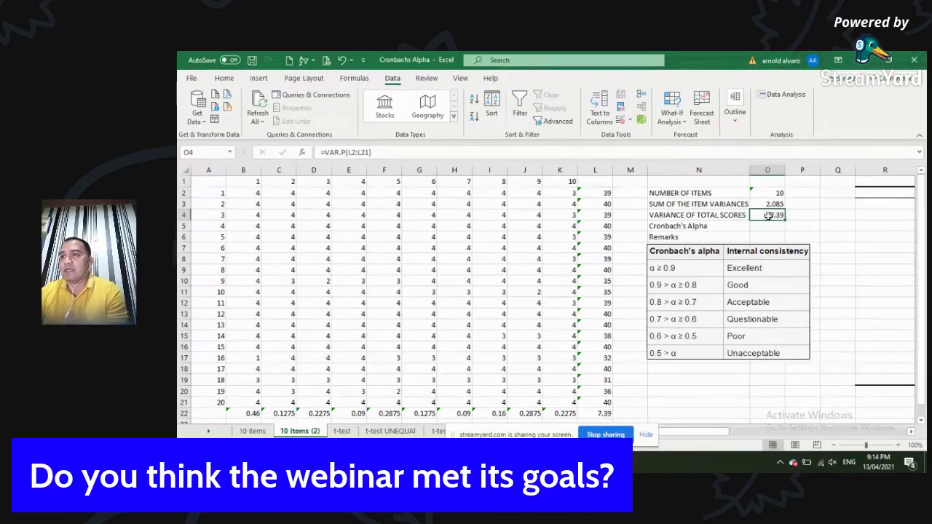
Build the first factor of the Cronbach's alpha formula in O5 as =(O2/(O2-1)).
left_click(761, 226)
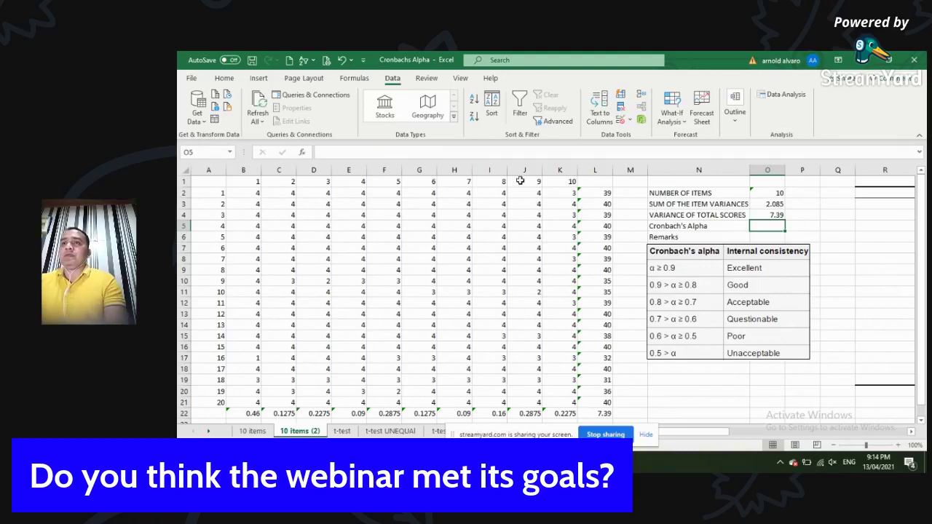
left_click(407, 156)
type("=")
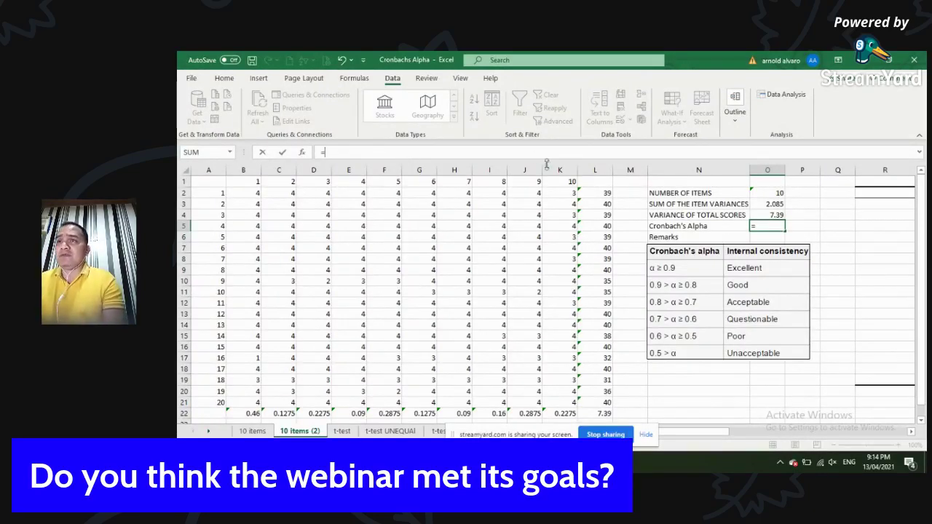
left_click(771, 193)
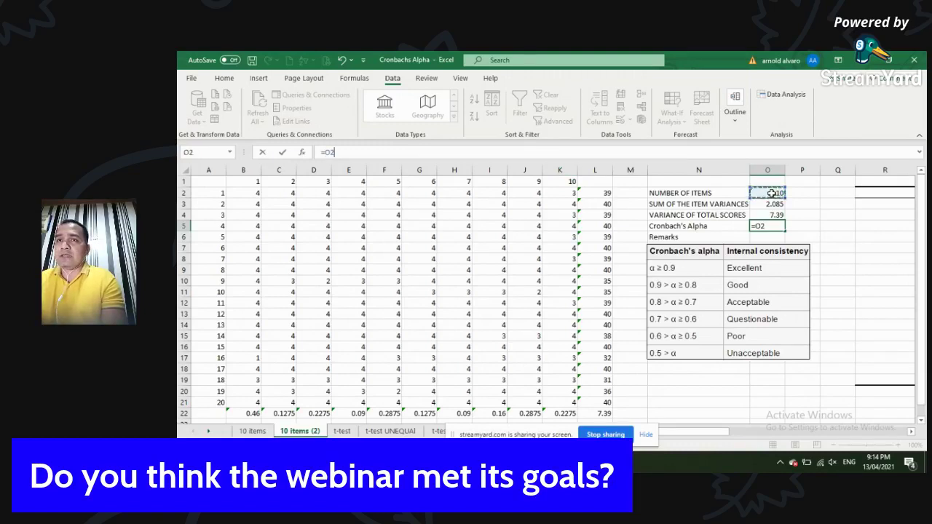
left_click(325, 152)
type("(")
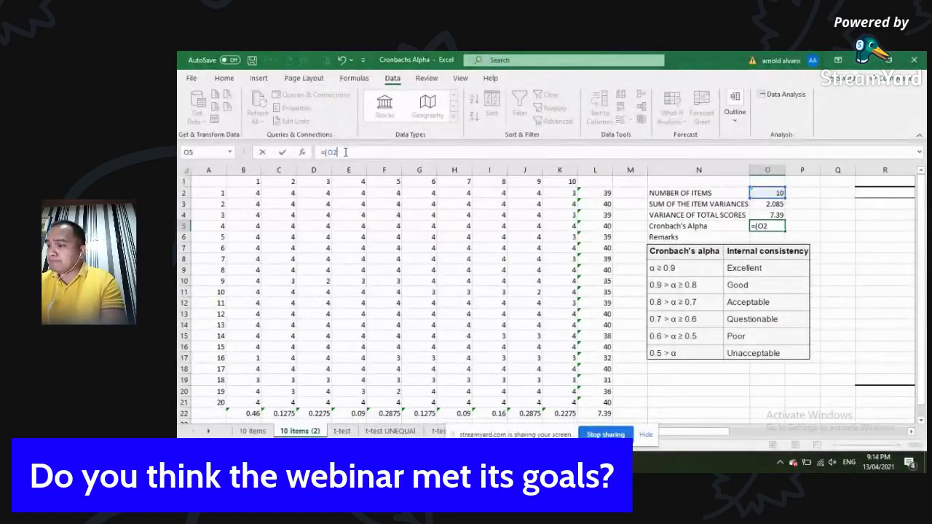
type("/")
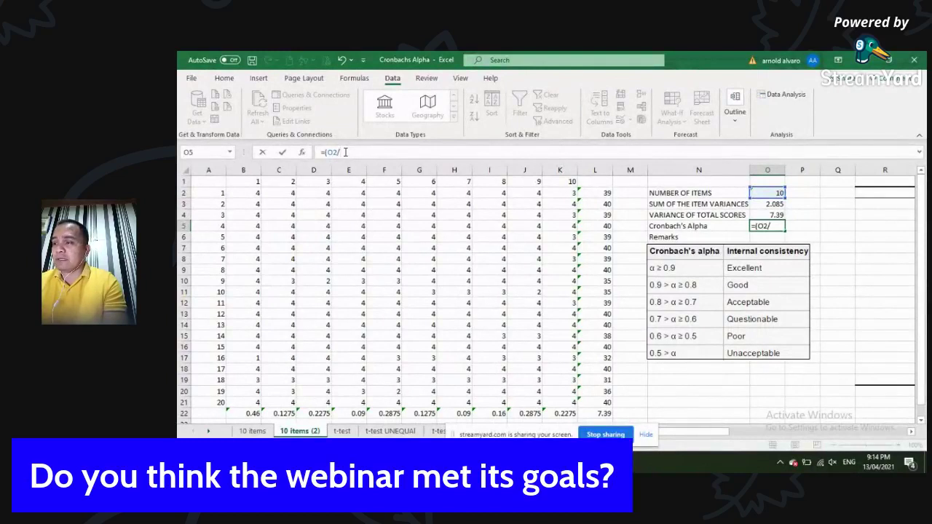
left_click(763, 191)
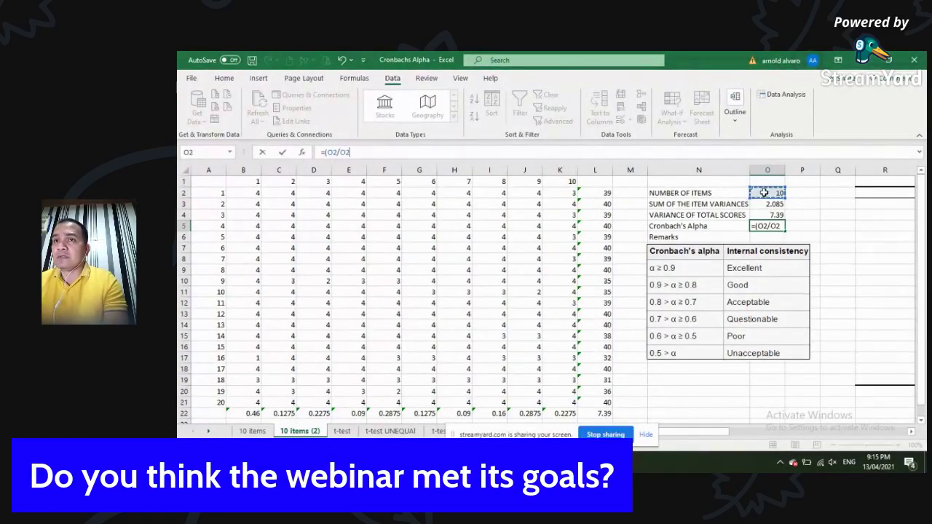
type("-1)")
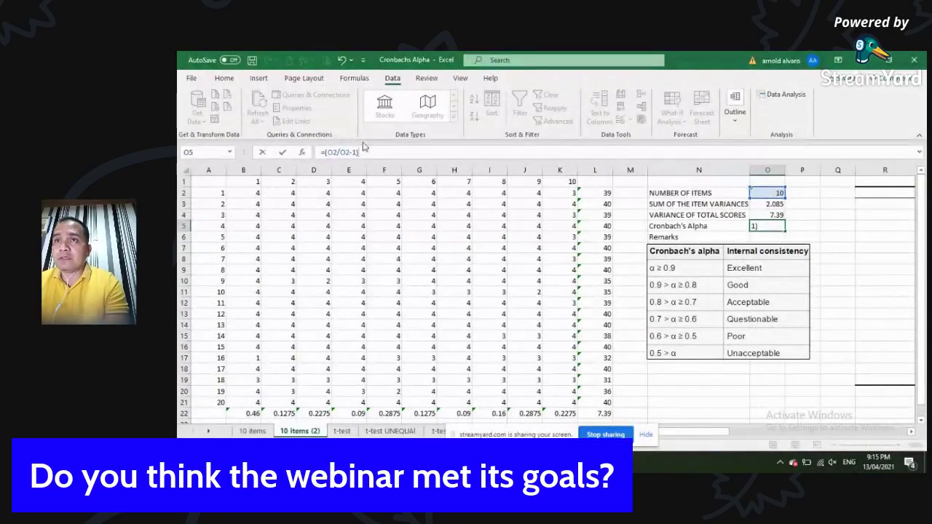
left_click(339, 152)
type("(")
left_click(379, 151)
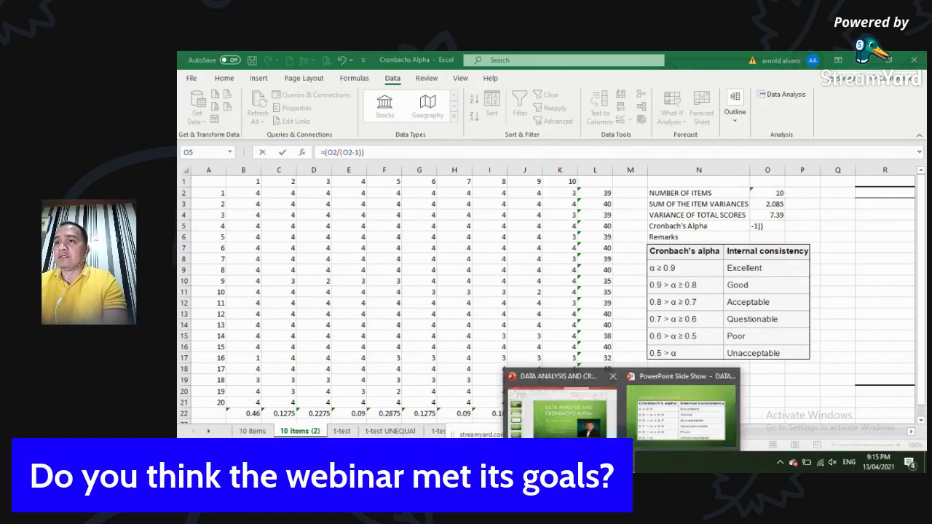
Switch to the PowerPoint slide show to review the Cronbach's alpha formula, and return to the 10 items (2) sheet in Excel.
left_click(548, 408)
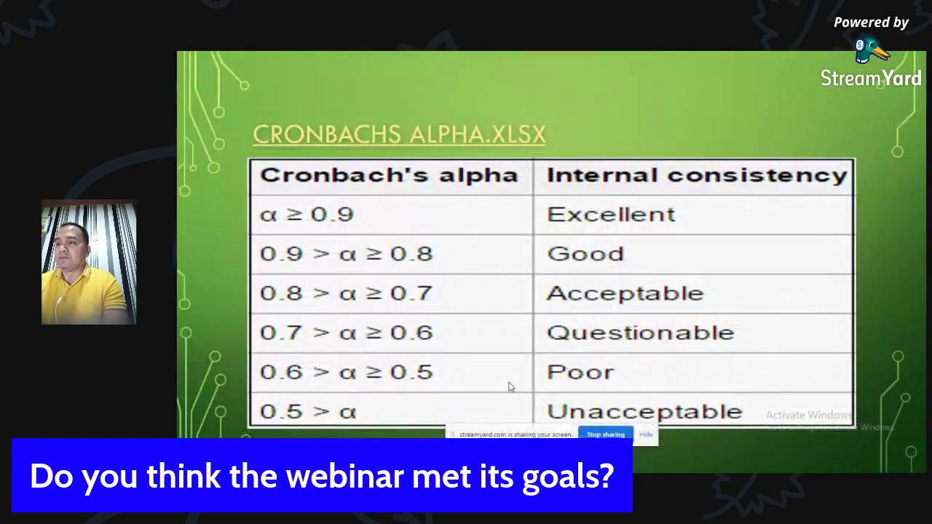
key("Left")
key("Left")
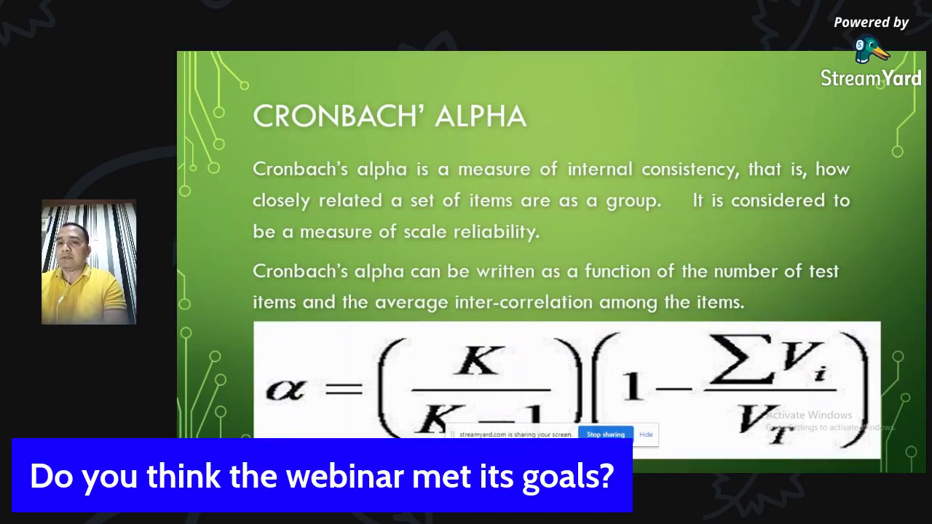
key("alt+Tab")
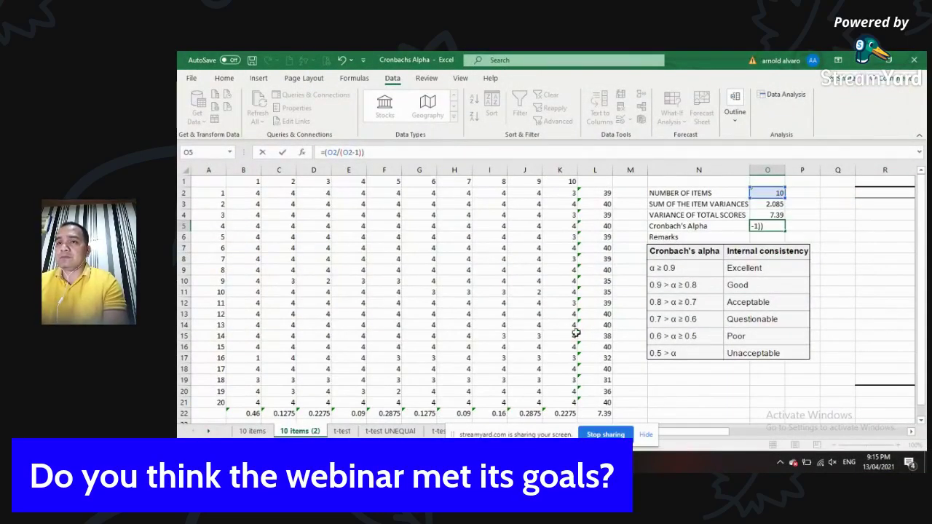
left_click(254, 431)
left_click(299, 431)
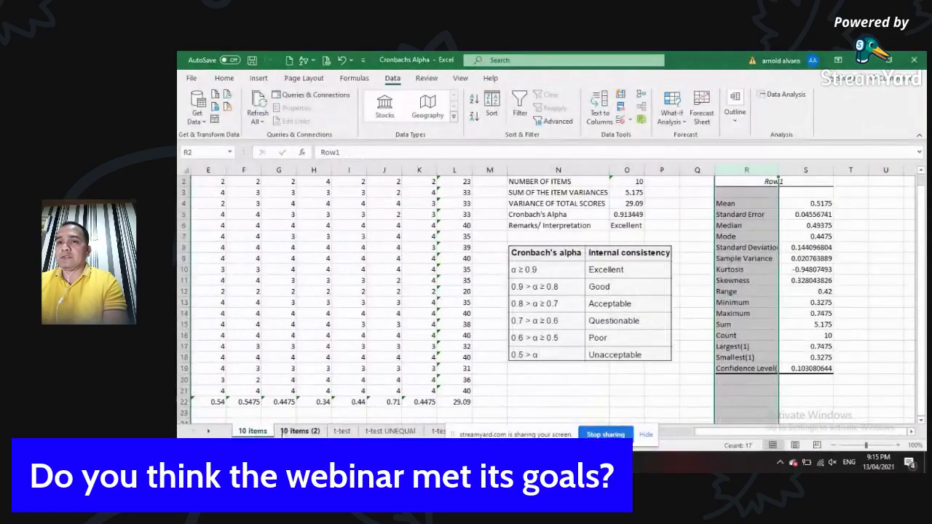
key("Return")
Complete the Cronbach's alpha formula in O5 as =(O2/(O2-1))*(1-(O3/O4)).
left_click(386, 154)
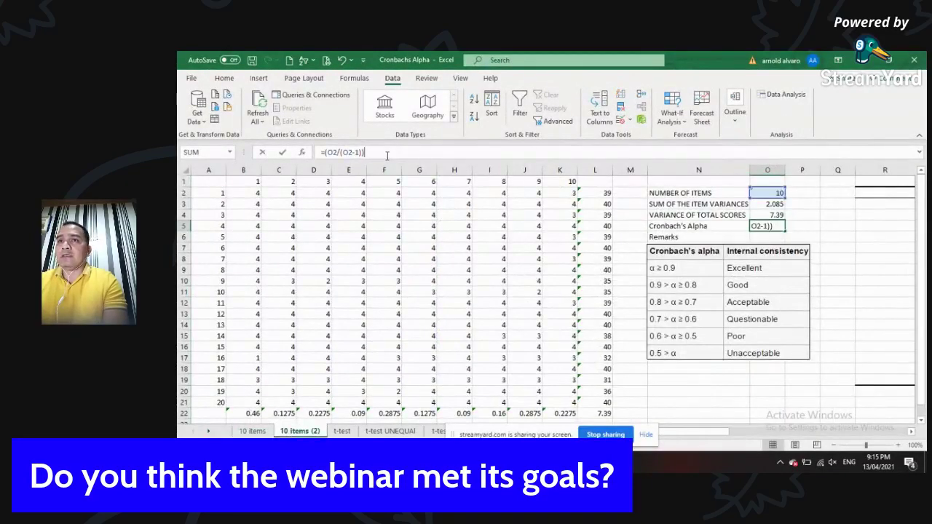
type("*")
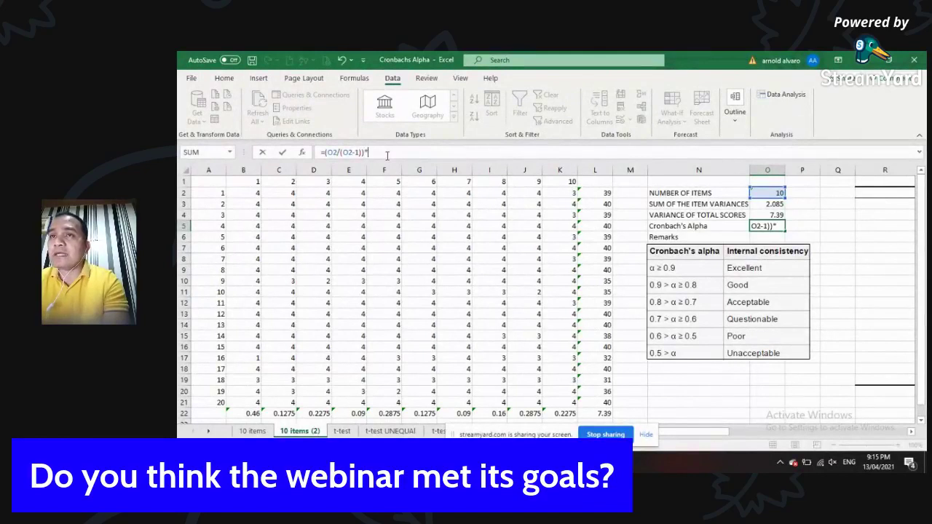
type("(")
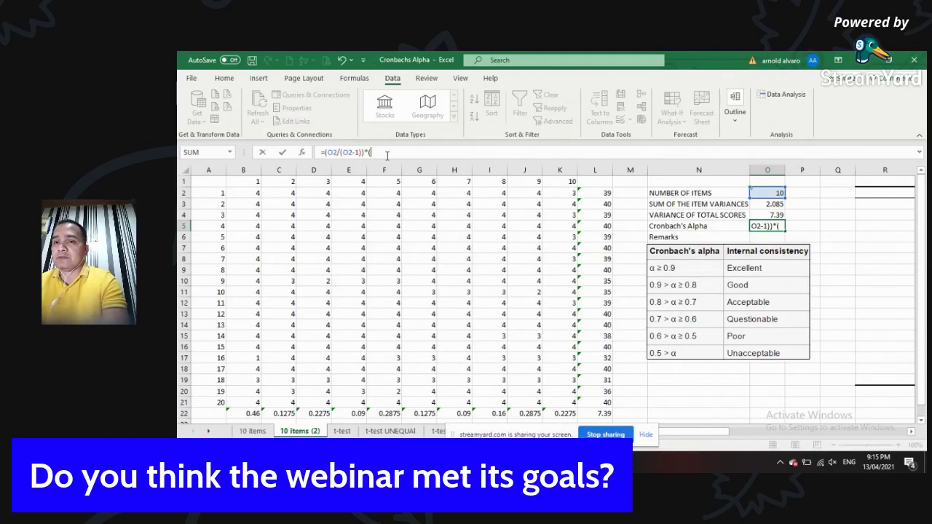
type("1-")
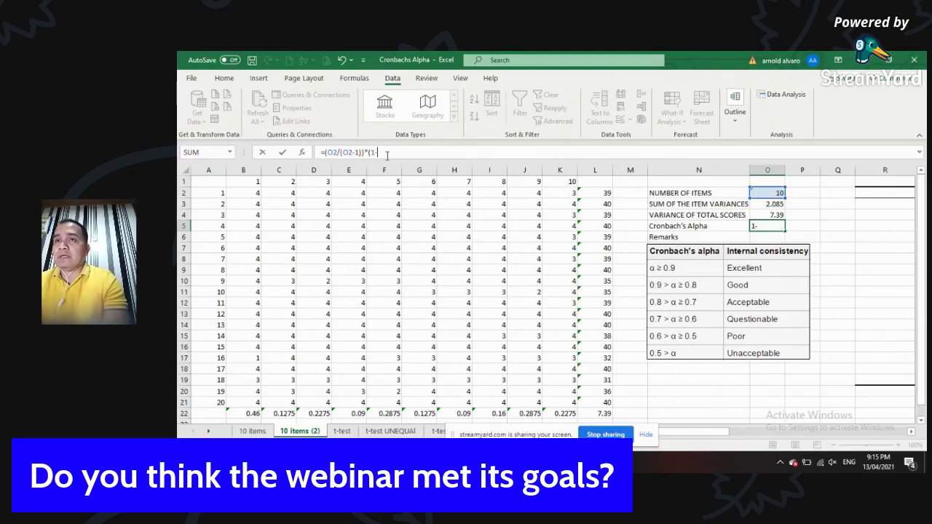
type("(")
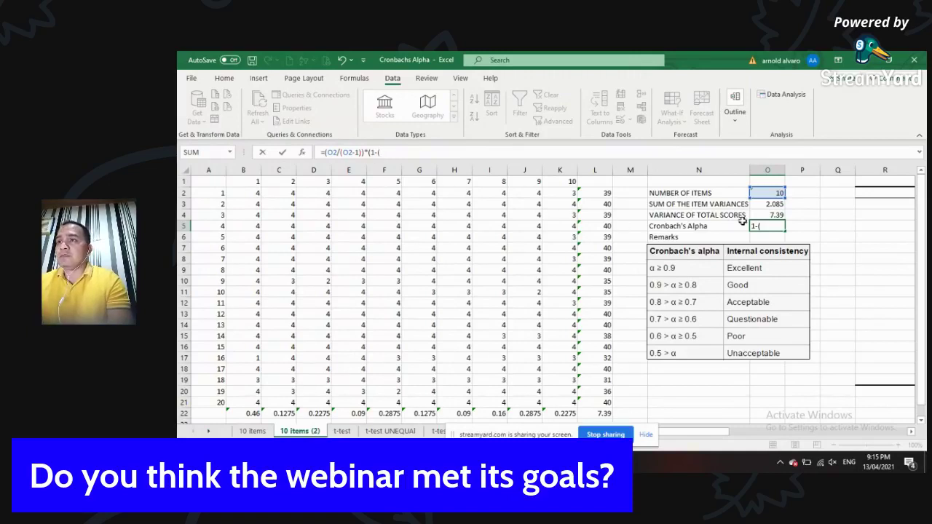
left_click(768, 205)
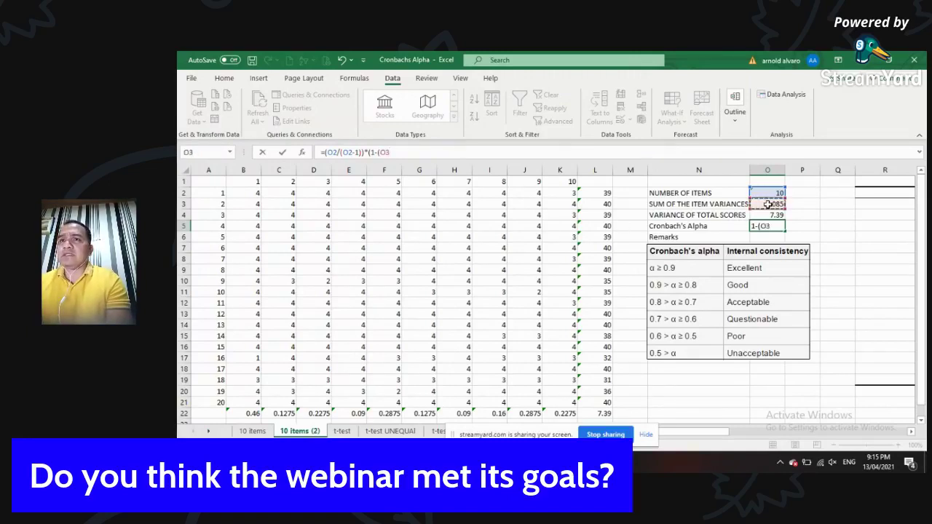
type("/")
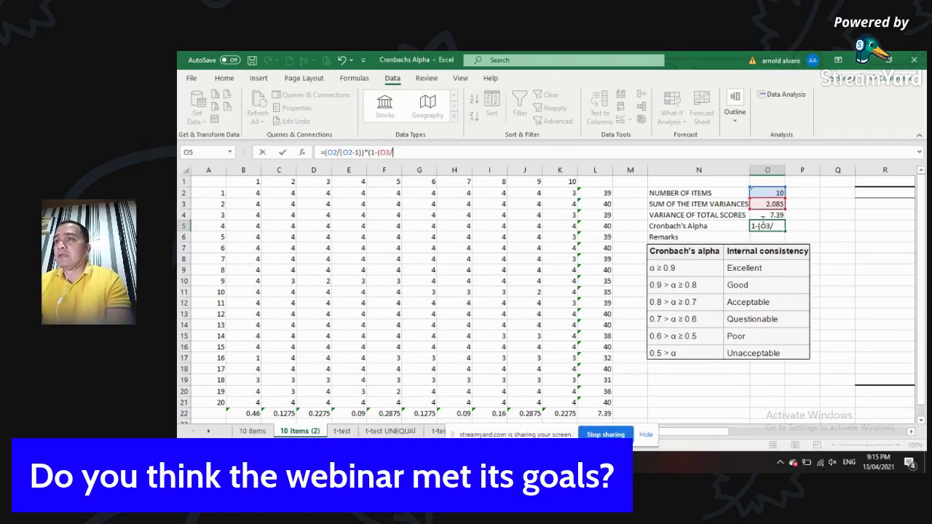
left_click(776, 216)
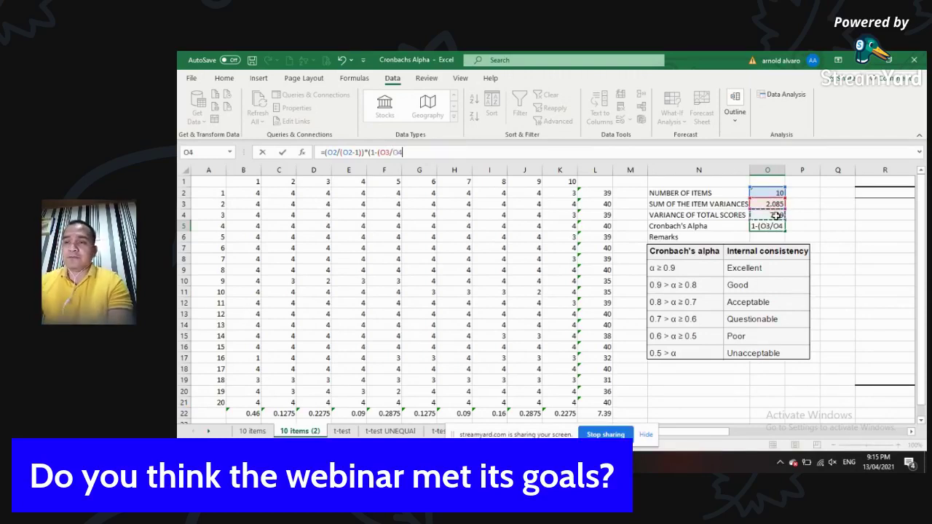
type(")")
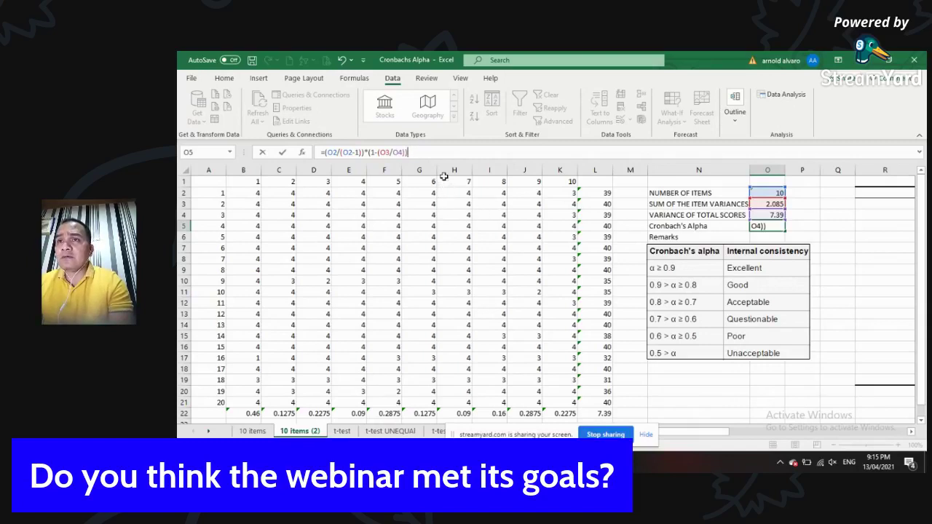
type(")")
key("Return")
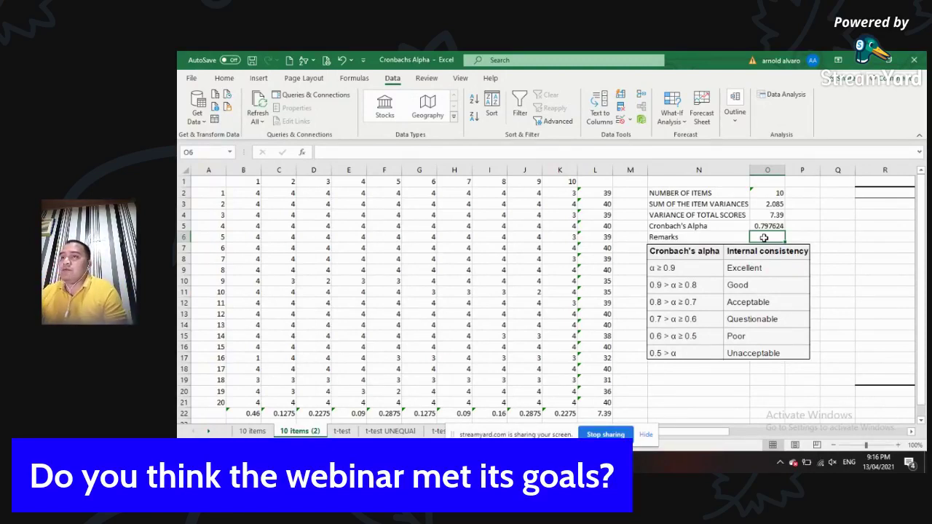
Enter Acceptable as the remark in O6 based on the internal consistency table, and go back to the 10 items sheet.
left_click(742, 326)
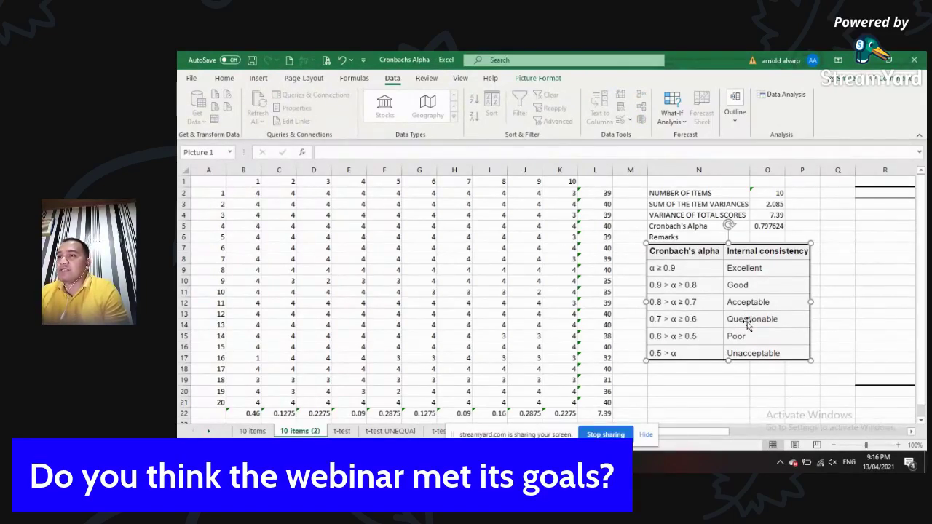
left_click(760, 236)
type("Acceptable")
left_click(630, 291)
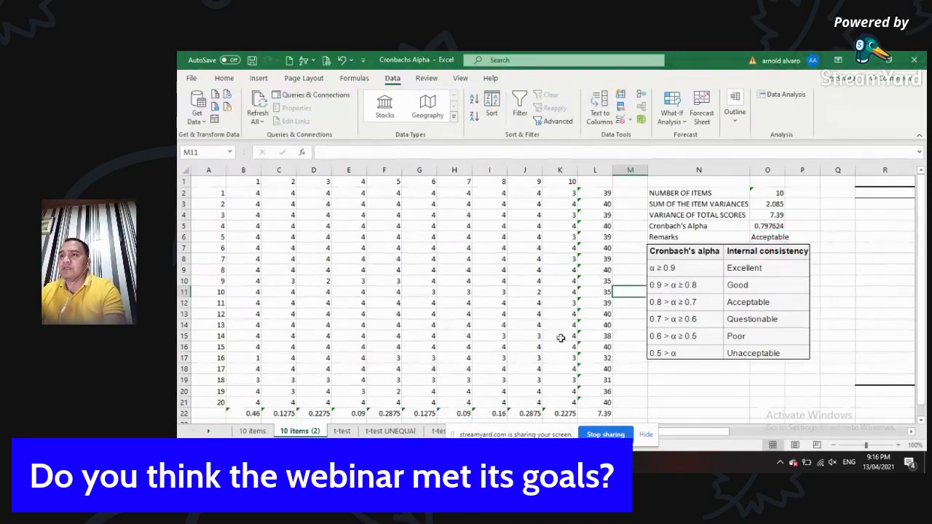
left_click(253, 431)
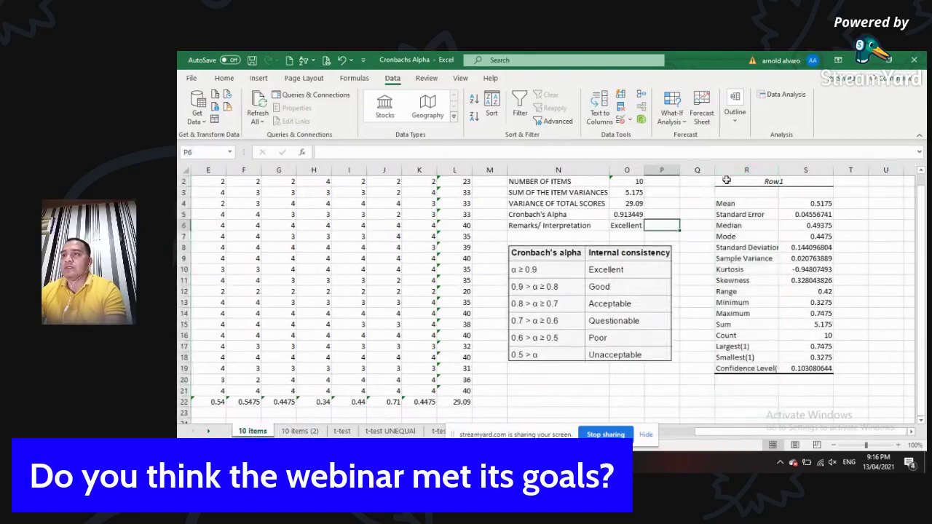